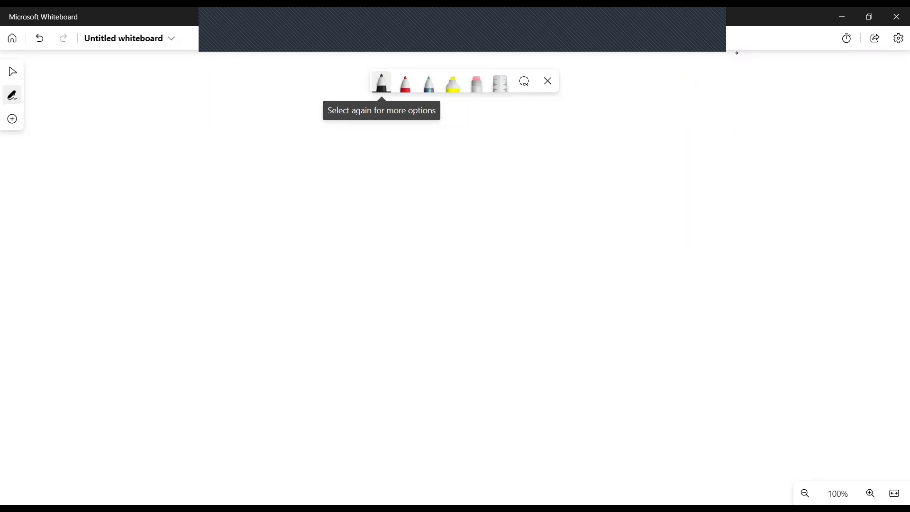
Sketch a large open container labelled C360, with two smaller open containers side by side in its upper-left part
mouse_move(217, 127)
mouse_down()
mouse_move(228, 371)
mouse_move(274, 432)
mouse_move(532, 434)
mouse_move(626, 372)
mouse_move(646, 156)
mouse_up()
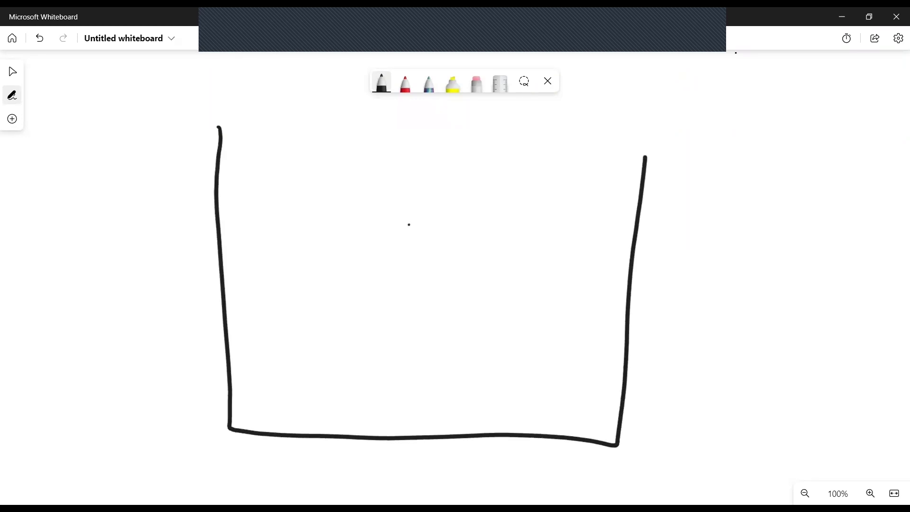
mouse_move(539, 446)
mouse_down()
mouse_move(539, 463)
mouse_move(548, 453)
mouse_move(542, 464)
mouse_move(574, 455)
mouse_up()
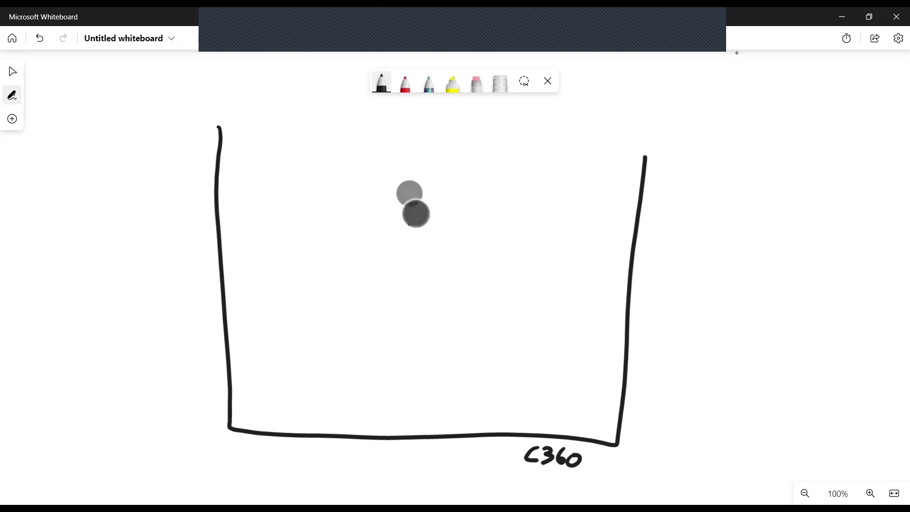
mouse_move(233, 126)
mouse_down()
mouse_move(234, 243)
mouse_move(303, 254)
mouse_move(329, 203)
mouse_move(321, 117)
mouse_move(355, 263)
mouse_move(450, 253)
mouse_move(455, 205)
mouse_up()
drag(457, 111, 453, 228)
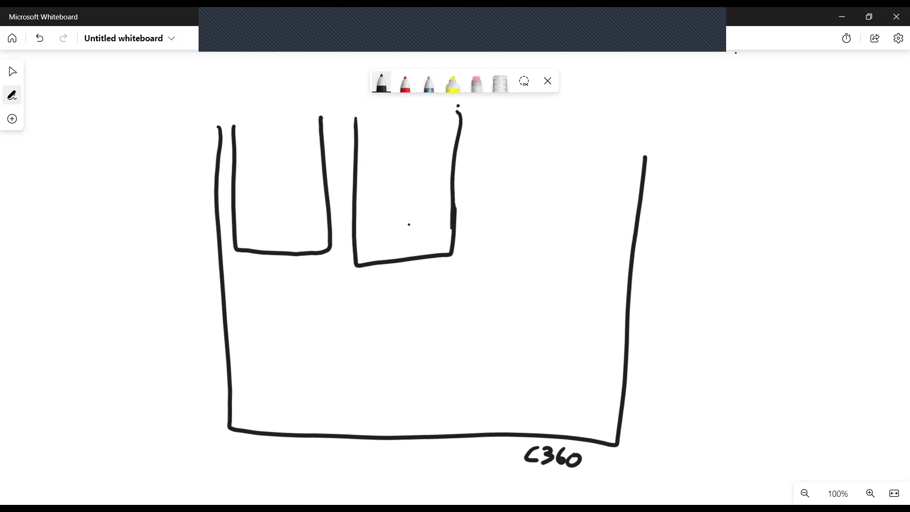
Label both smaller containers inside the C360 container as R360 by hand
drag(281, 264, 283, 283)
drag(281, 263, 297, 283)
mouse_move(296, 264)
mouse_down()
mouse_move(298, 285)
mouse_move(309, 276)
mouse_up()
drag(324, 266, 324, 266)
drag(409, 264, 409, 287)
mouse_move(408, 263)
mouse_down()
mouse_move(425, 286)
mouse_move(451, 264)
mouse_up()
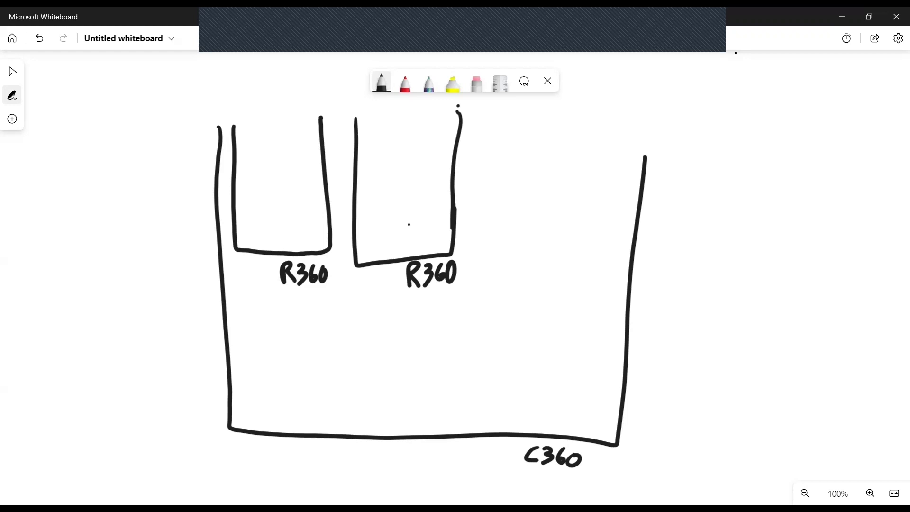
Sketch two open containers below the R360 pair and label each one SP
drag(245, 303, 245, 310)
mouse_move(244, 308)
mouse_down()
mouse_move(245, 387)
mouse_move(294, 400)
mouse_move(338, 290)
mouse_up()
mouse_move(282, 406)
mouse_down()
mouse_move(267, 424)
mouse_move(288, 418)
mouse_up()
mouse_move(370, 295)
mouse_down()
mouse_move(368, 332)
mouse_move(421, 405)
mouse_move(458, 301)
mouse_up()
mouse_move(392, 411)
mouse_down()
mouse_move(377, 427)
mouse_move(399, 423)
mouse_up()
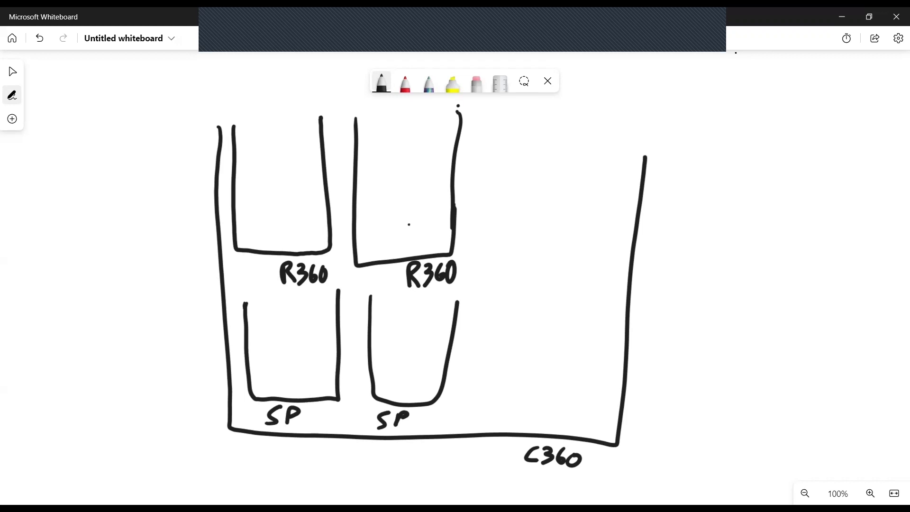
Sketch two small containers labelled SP inside each of the two R360 containers
mouse_move(398, 121)
mouse_down()
mouse_move(399, 158)
mouse_move(432, 119)
mouse_up()
drag(400, 184, 407, 178)
mouse_move(419, 167)
mouse_down()
mouse_move(432, 219)
mouse_move(436, 190)
mouse_up()
mouse_move(418, 227)
mouse_down()
mouse_move(408, 251)
mouse_move(424, 251)
mouse_up()
drag(423, 229, 426, 242)
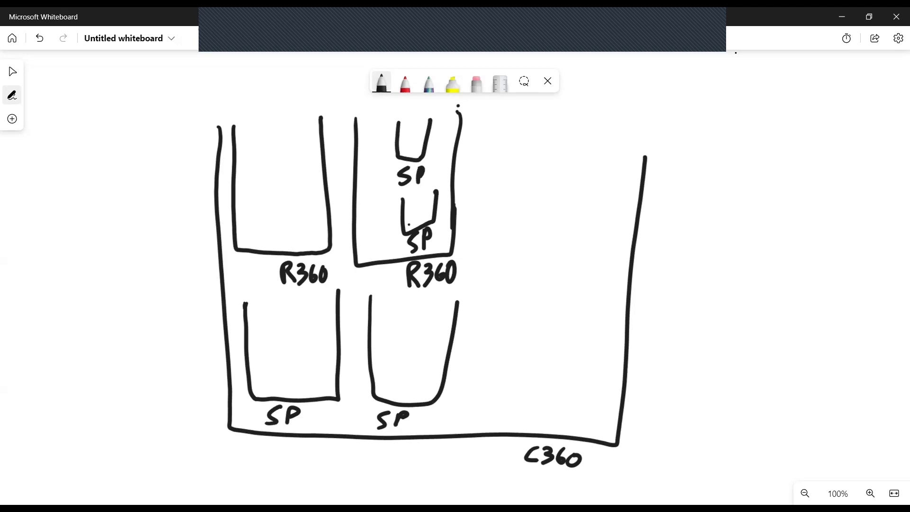
drag(278, 128, 308, 122)
mouse_move(292, 179)
mouse_down()
mouse_move(288, 240)
mouse_move(313, 196)
mouse_move(292, 223)
mouse_move(302, 221)
mouse_up()
drag(302, 206, 303, 215)
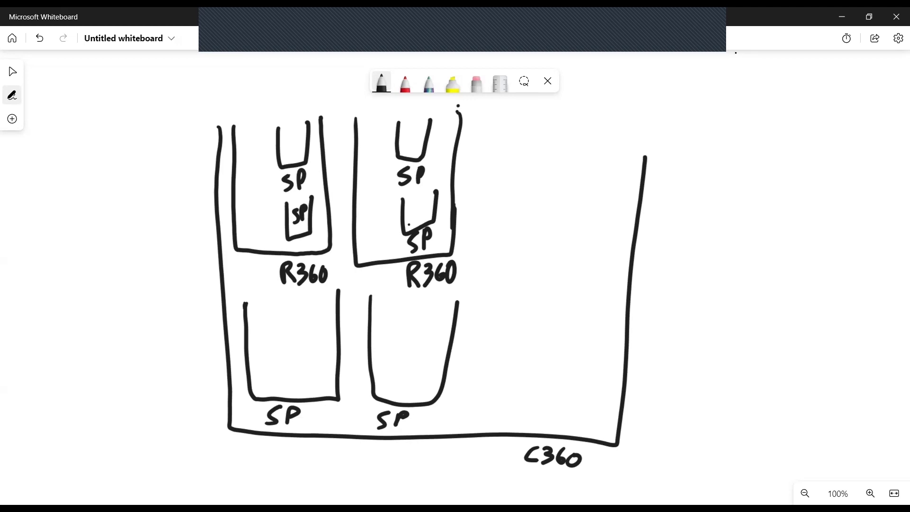
Sketch a vertical row of three containers in the right part of the C360 container and label each CTA
mouse_move(552, 162)
mouse_down()
mouse_move(552, 216)
mouse_move(587, 220)
mouse_move(595, 166)
mouse_up()
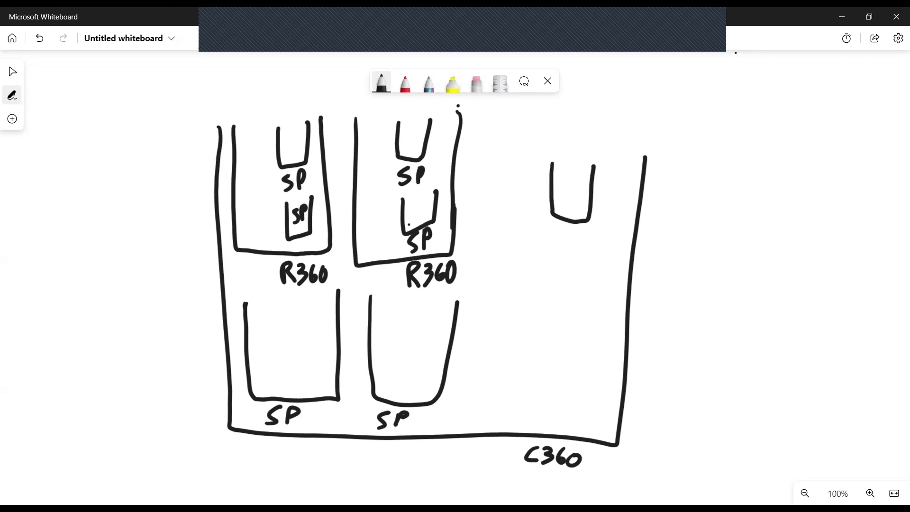
mouse_move(551, 244)
mouse_down()
mouse_move(545, 300)
mouse_move(586, 308)
mouse_move(590, 249)
mouse_up()
mouse_move(540, 327)
mouse_down()
mouse_move(585, 394)
mouse_move(589, 327)
mouse_up()
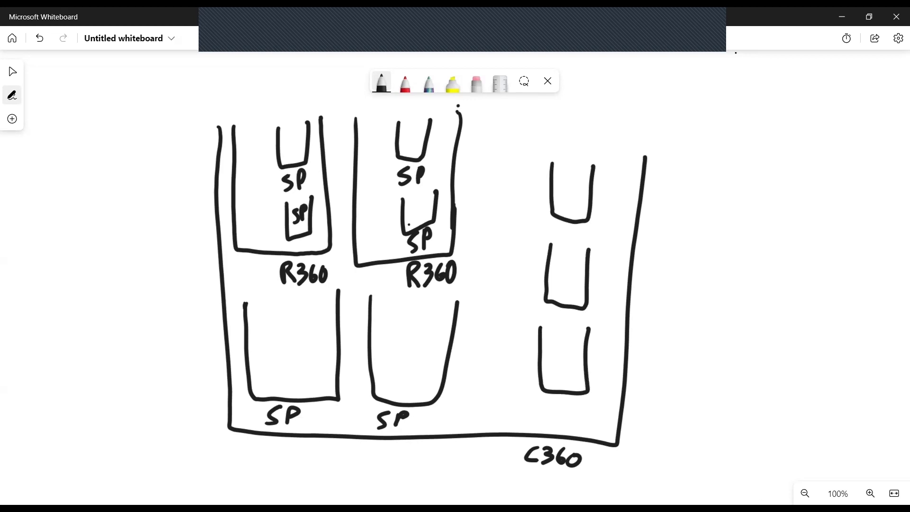
mouse_move(568, 178)
mouse_down()
mouse_move(564, 196)
mouse_move(587, 176)
mouse_move(588, 188)
mouse_up()
mouse_move(560, 262)
mouse_down()
mouse_move(562, 279)
mouse_move(567, 260)
mouse_up()
mouse_move(564, 261)
mouse_down()
mouse_move(563, 279)
mouse_move(582, 279)
mouse_up()
drag(572, 272, 580, 271)
mouse_move(557, 344)
mouse_down()
mouse_move(546, 353)
mouse_move(559, 363)
mouse_up()
mouse_move(564, 339)
mouse_down()
mouse_move(565, 364)
mouse_move(569, 356)
mouse_move(575, 369)
mouse_up()
mouse_move(575, 341)
mouse_down()
mouse_move(576, 360)
mouse_move(584, 351)
mouse_up()
Add two small CTA containers inside the left R360 container and one inside the left large SP container
click(13, 71)
mouse_move(245, 129)
mouse_down()
mouse_move(266, 137)
mouse_move(265, 116)
mouse_move(256, 140)
mouse_up()
mouse_move(251, 124)
mouse_down()
mouse_move(265, 119)
mouse_move(274, 137)
mouse_up()
mouse_move(245, 177)
mouse_down()
mouse_move(262, 203)
mouse_move(272, 173)
mouse_move(251, 198)
mouse_move(268, 175)
mouse_up()
mouse_move(263, 176)
mouse_down()
mouse_move(261, 193)
mouse_move(277, 174)
mouse_up()
drag(266, 187, 279, 185)
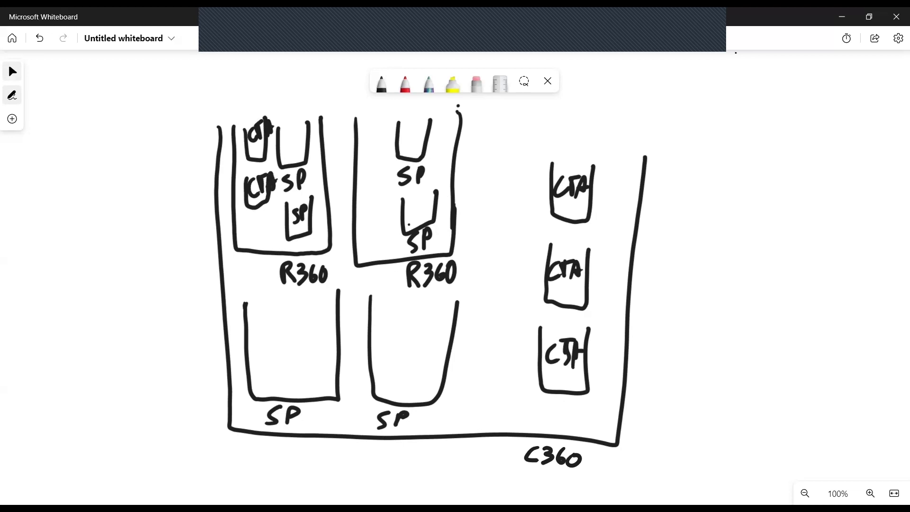
mouse_move(259, 307)
mouse_down()
mouse_move(276, 339)
mouse_move(295, 307)
mouse_move(275, 332)
mouse_up()
mouse_move(279, 332)
mouse_down()
mouse_move(284, 315)
mouse_move(288, 332)
mouse_up()
drag(279, 325, 287, 324)
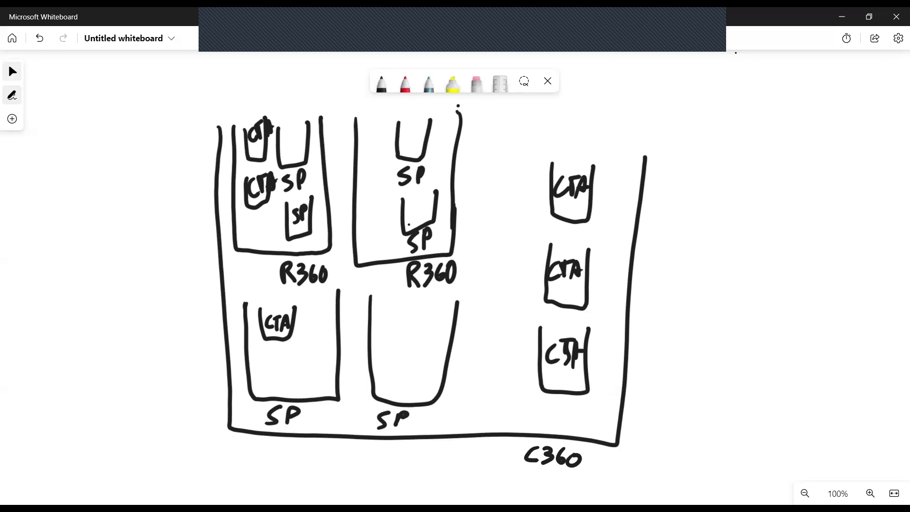
drag(778, 280, 42, 277)
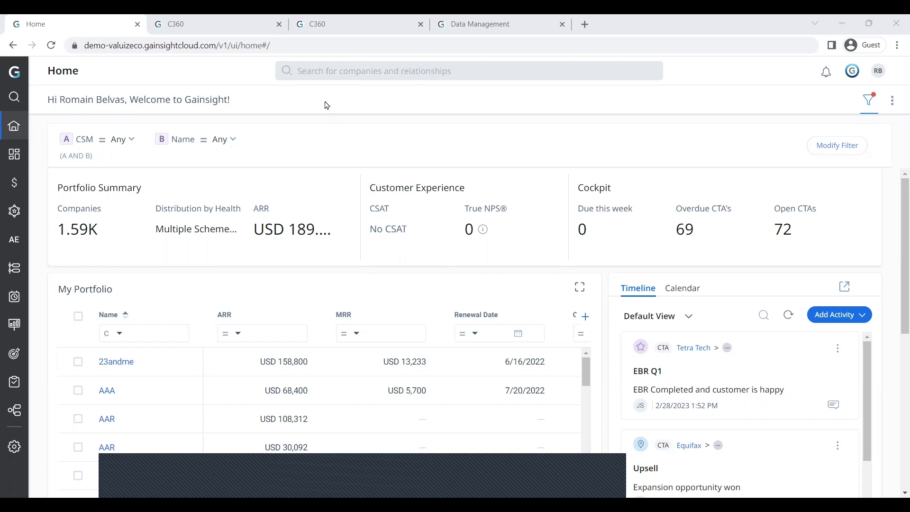
In Gainsight, search the companies for Nike and open the C360 page of Nike, Inc
click(322, 74)
text(Nike)
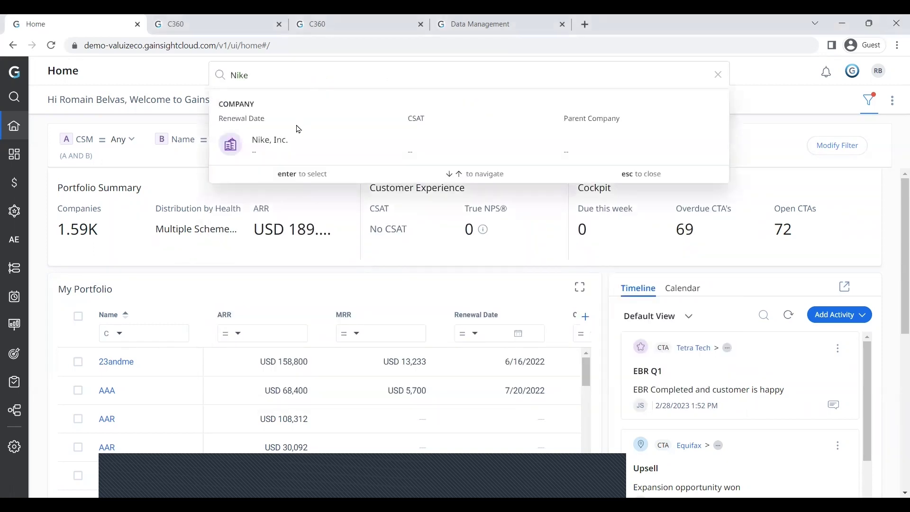
click(289, 142)
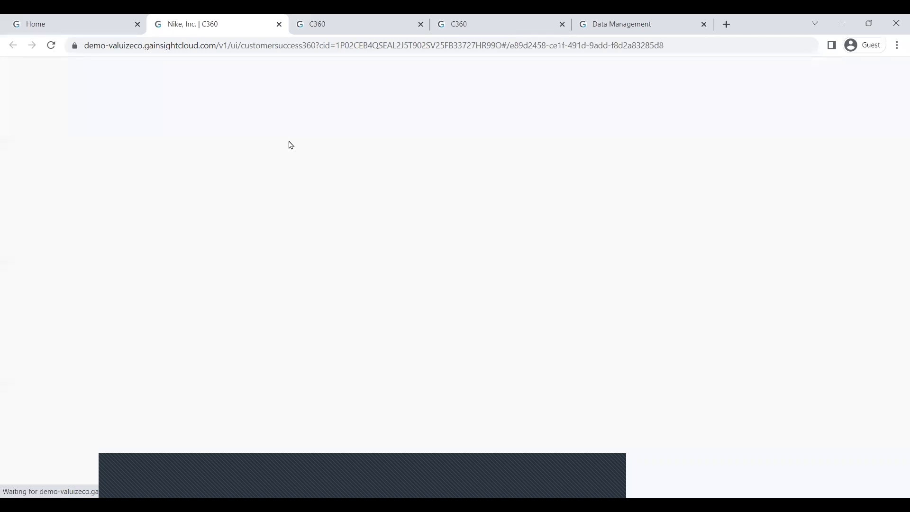
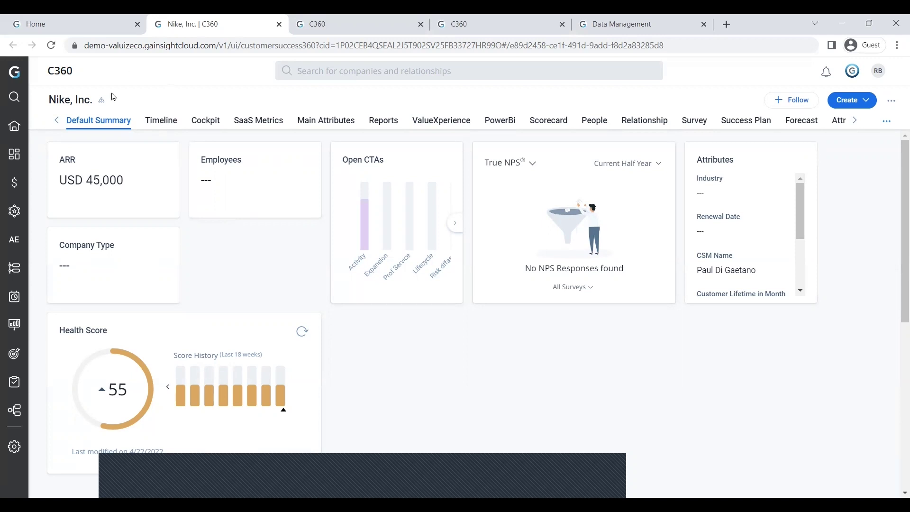
Review the Timeline, Cockpit, Main Attributes and Default Summary sections of the Nike, Inc. C360 page
click(162, 121)
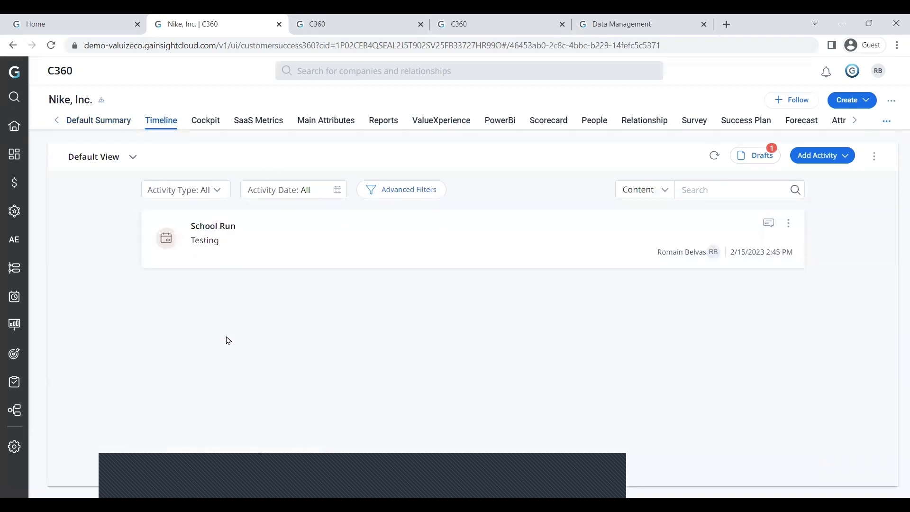
click(215, 124)
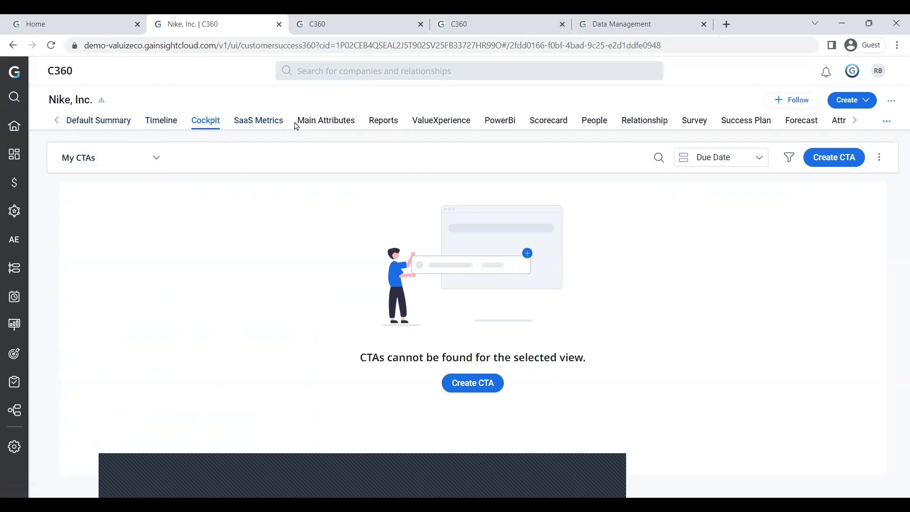
click(335, 123)
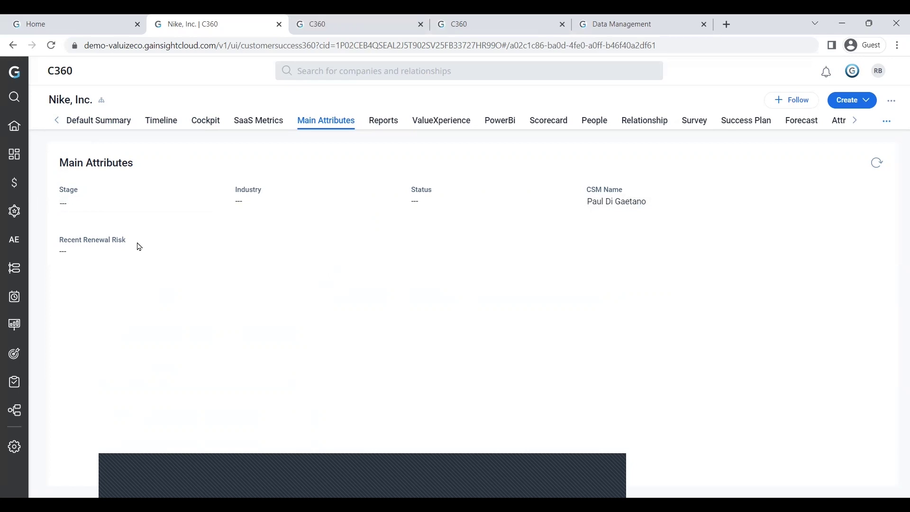
click(113, 122)
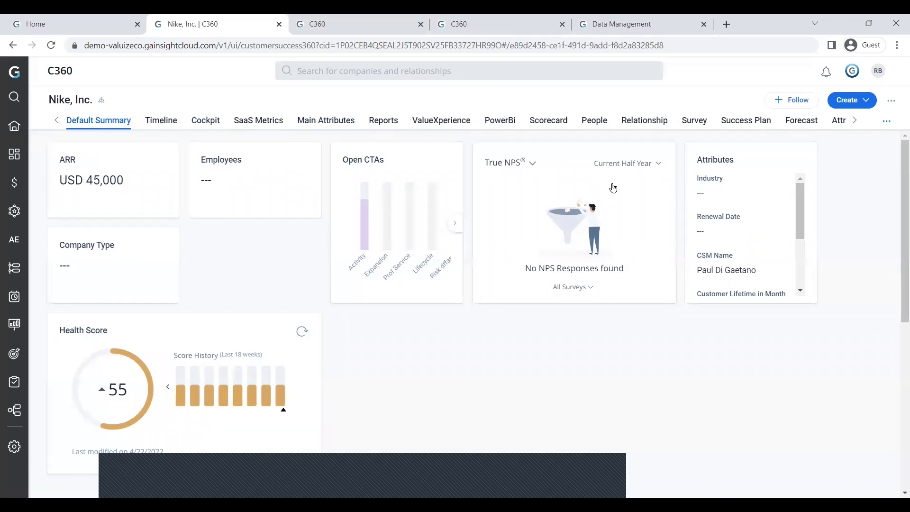
click(326, 122)
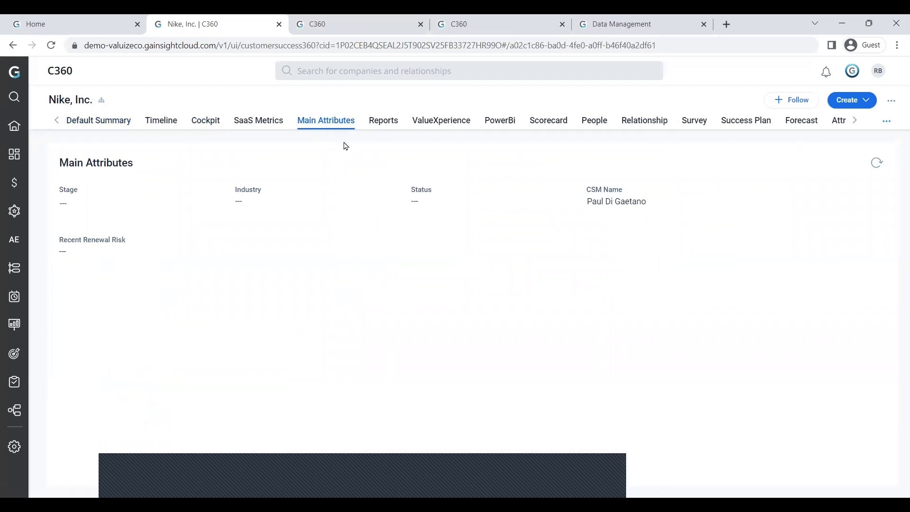
Examine the Reports, ValueXperience, PowerBi, Scorecard and People sections of the Nike, Inc. C360 page
click(384, 128)
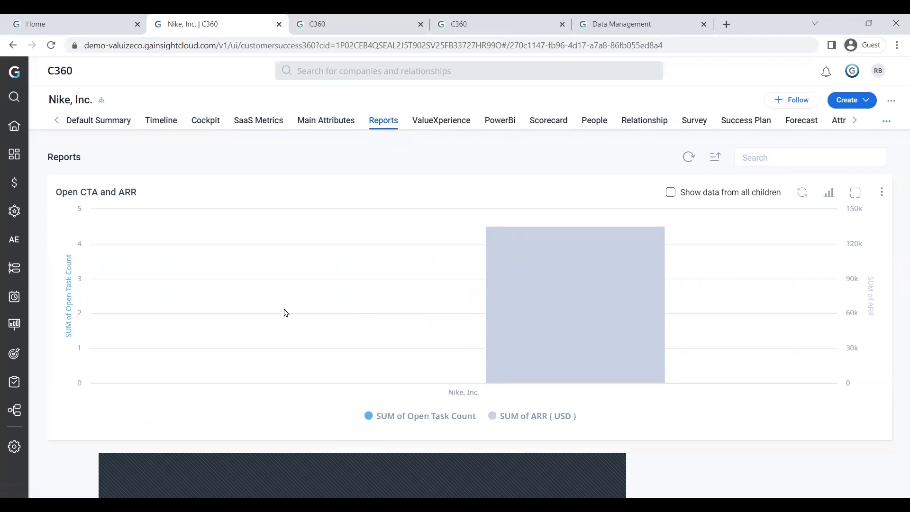
click(451, 121)
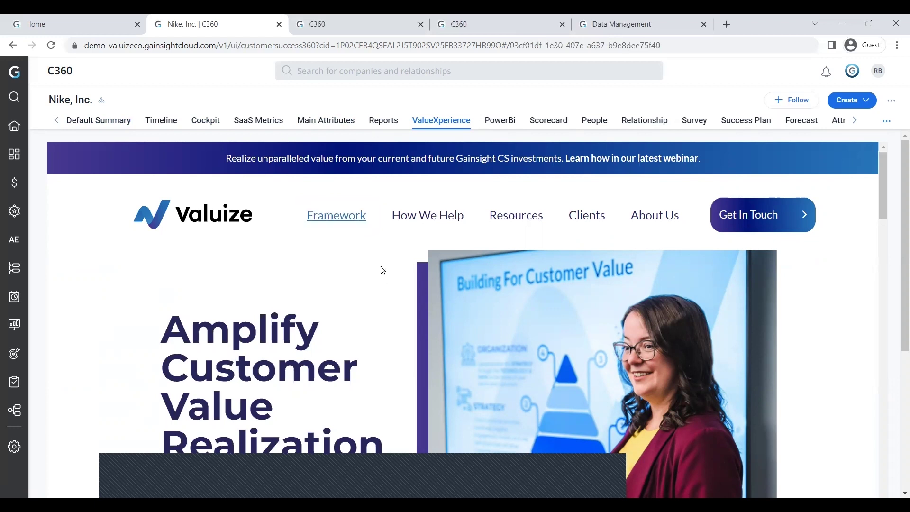
click(514, 124)
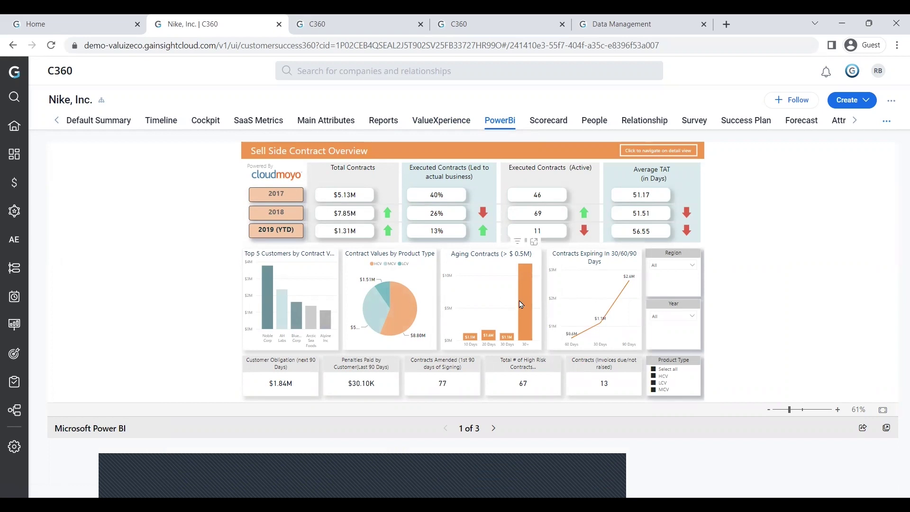
mouse_move(522, 305)
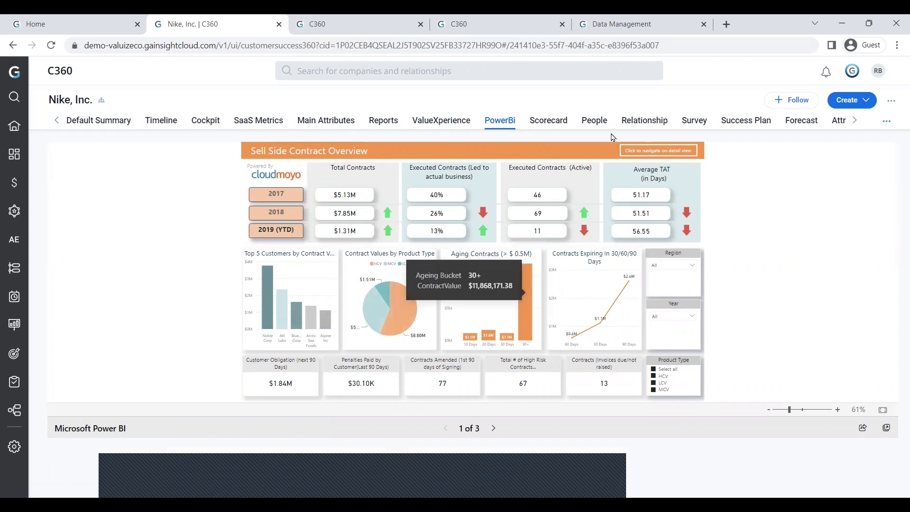
click(565, 127)
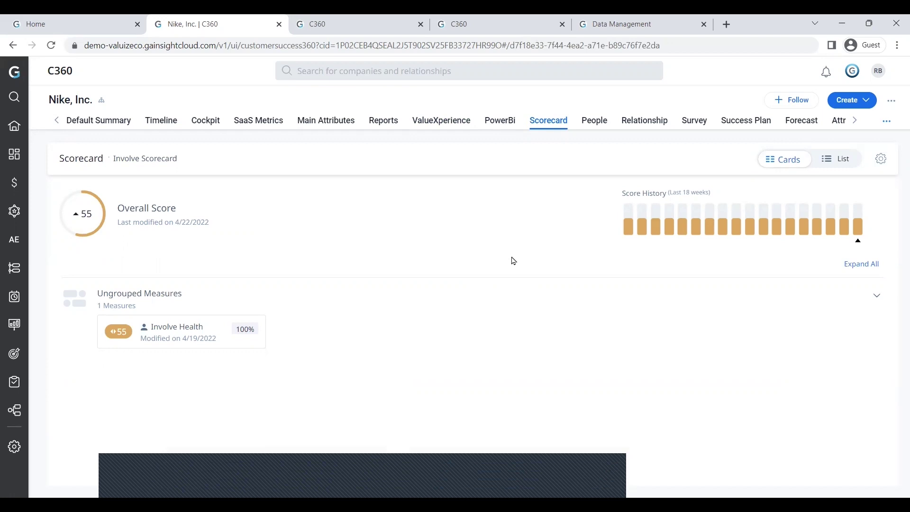
click(594, 125)
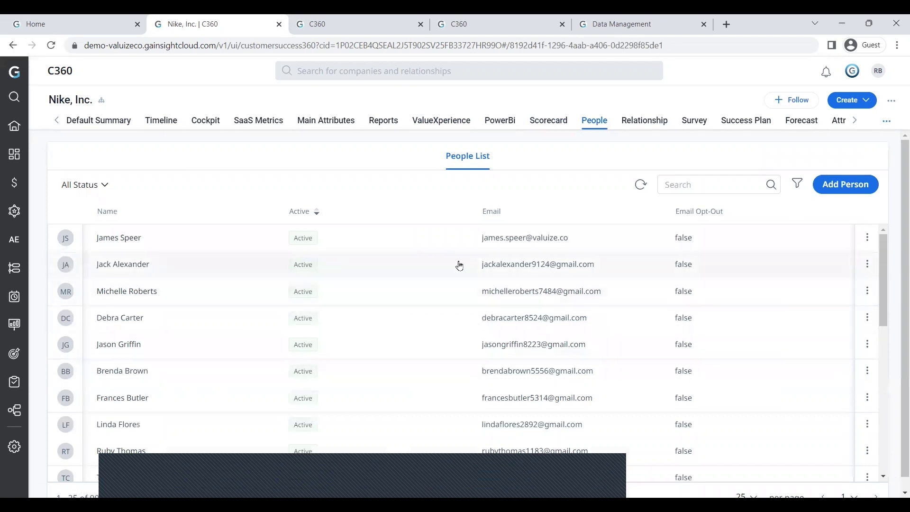
View Nike's relationships by type, Product 2 and Product 1, and open the Shoes relationship
click(645, 122)
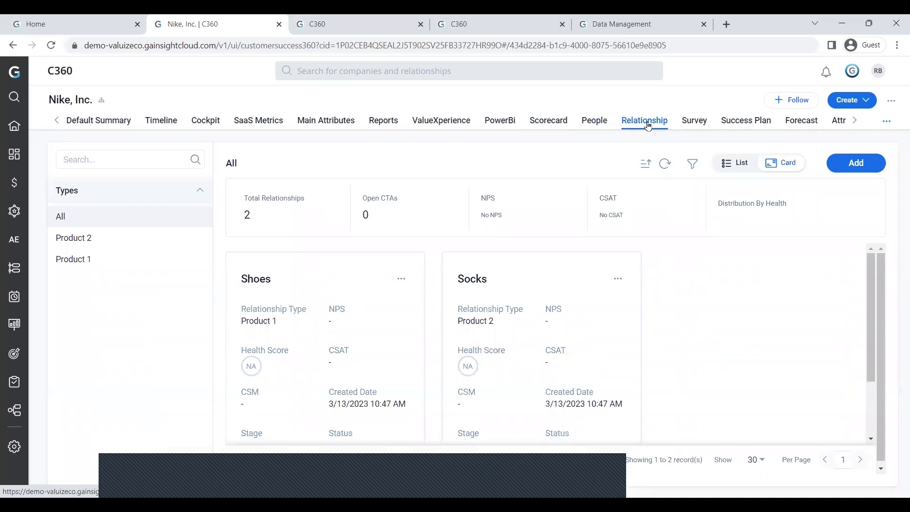
click(116, 241)
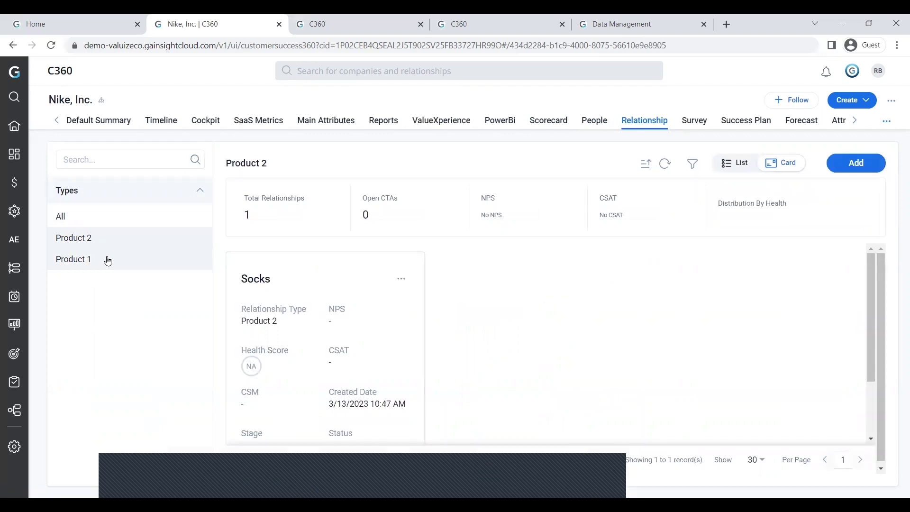
click(109, 262)
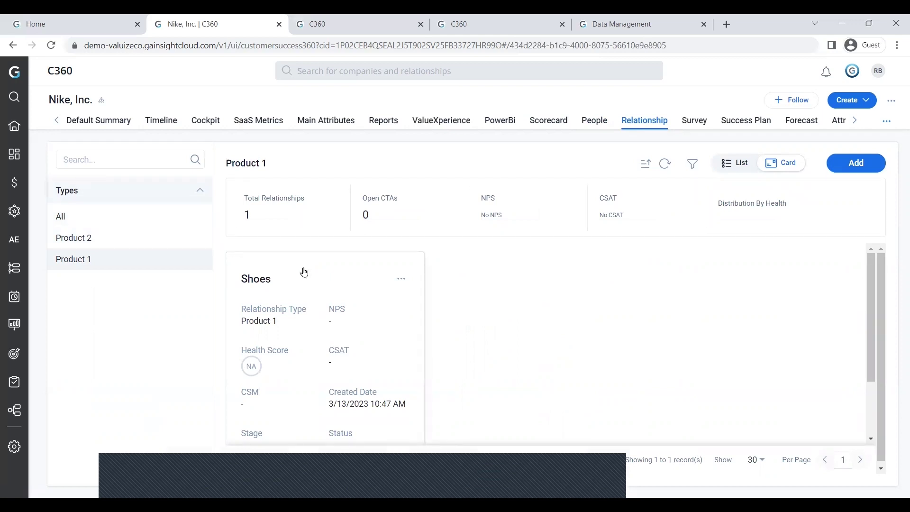
click(266, 282)
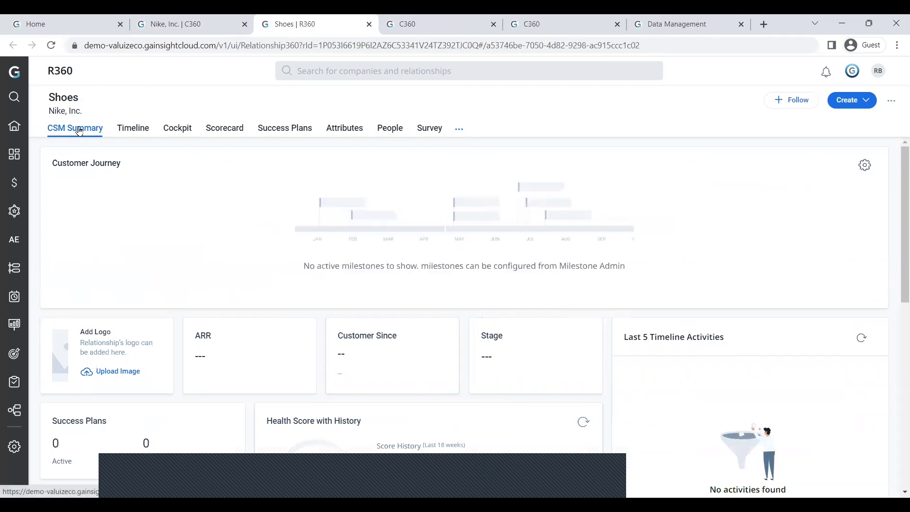
Compare the Shoes R360 page with the Nike, Inc. C360 page, ending on the C360 page
click(461, 134)
click(177, 27)
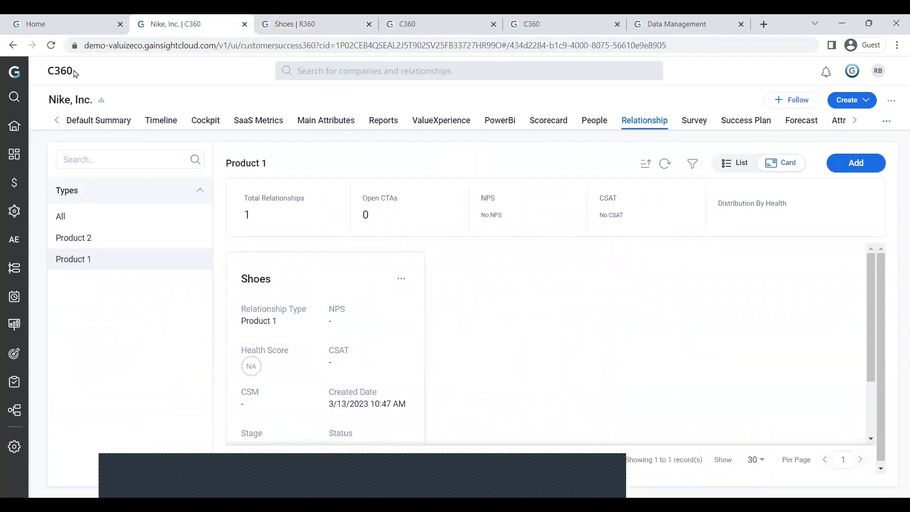
click(278, 28)
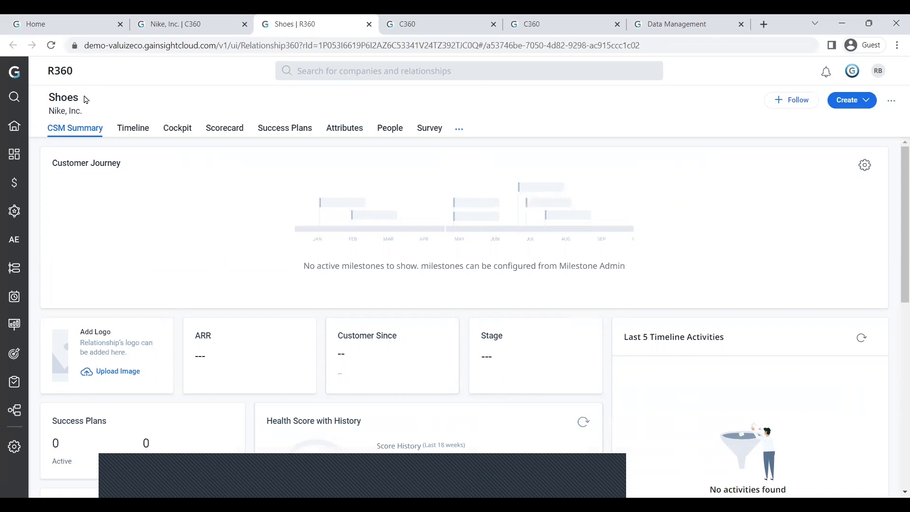
click(176, 30)
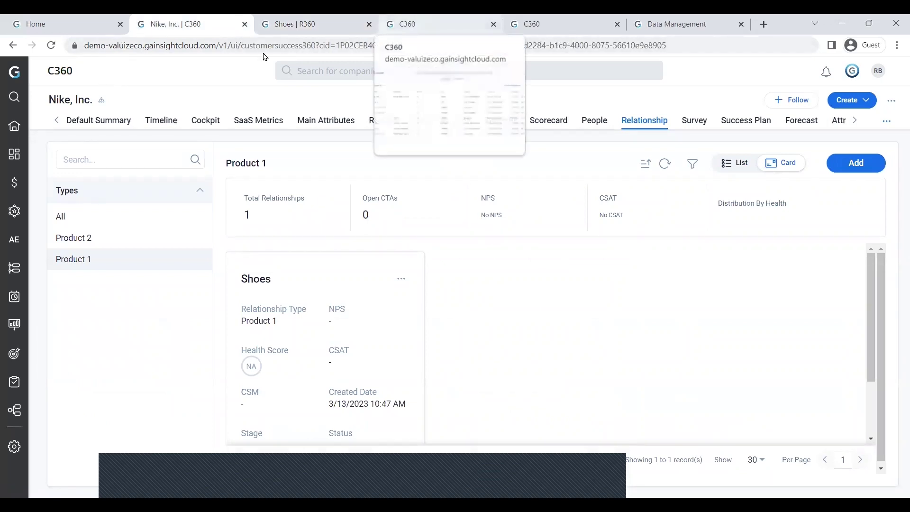
Find the Company administration page and view its C360 layouts
mouse_move(21, 101)
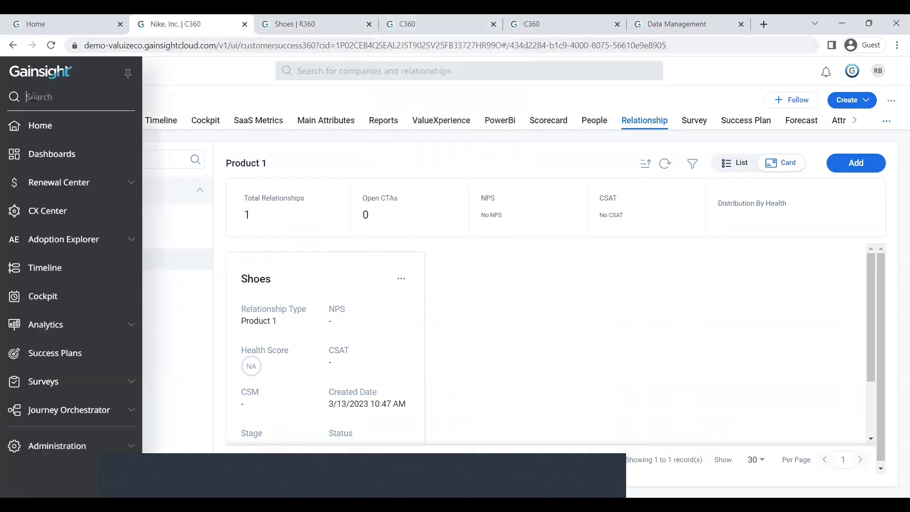
text(company)
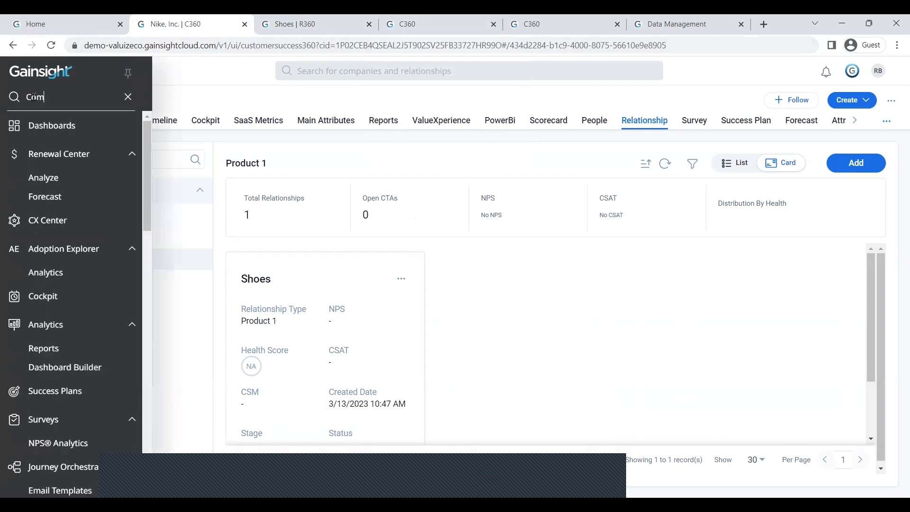
key(Return)
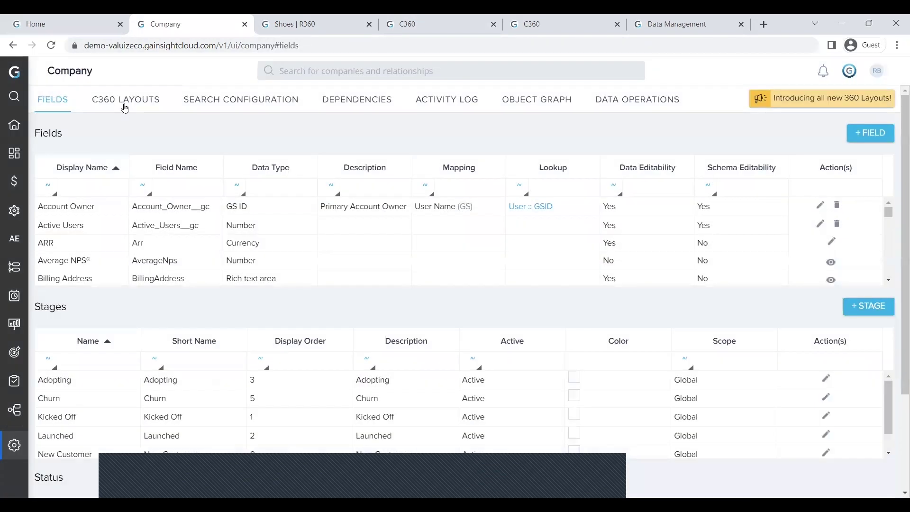
click(125, 105)
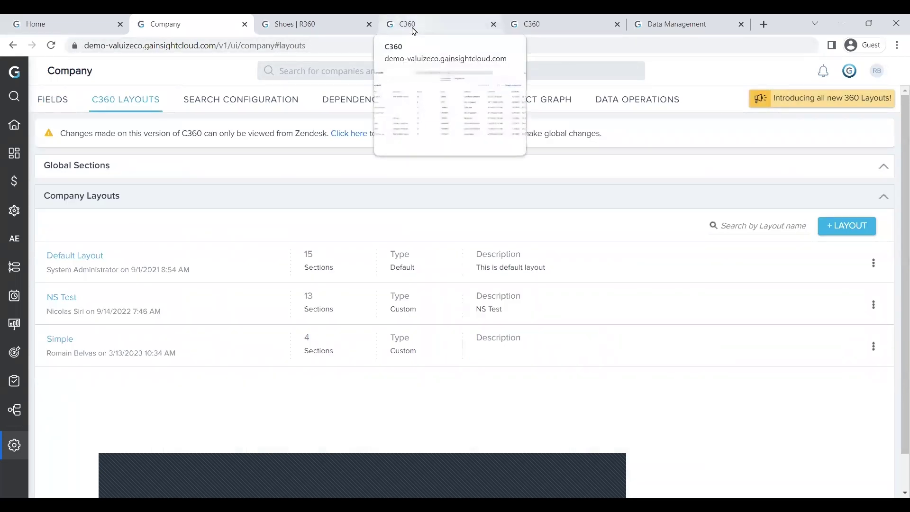
Find the C360 Layouts administration page and open the Main Attributes section configuration of the Default Layout
click(42, 99)
text(c)
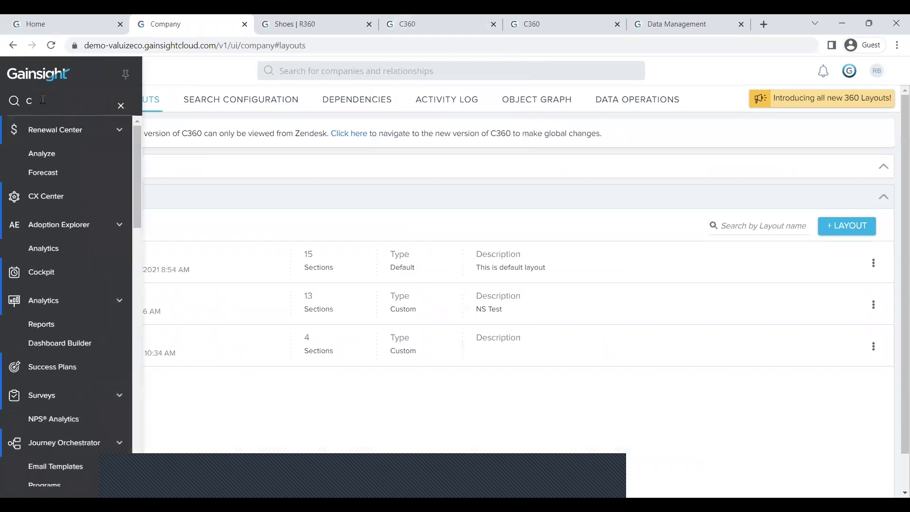
text(360)
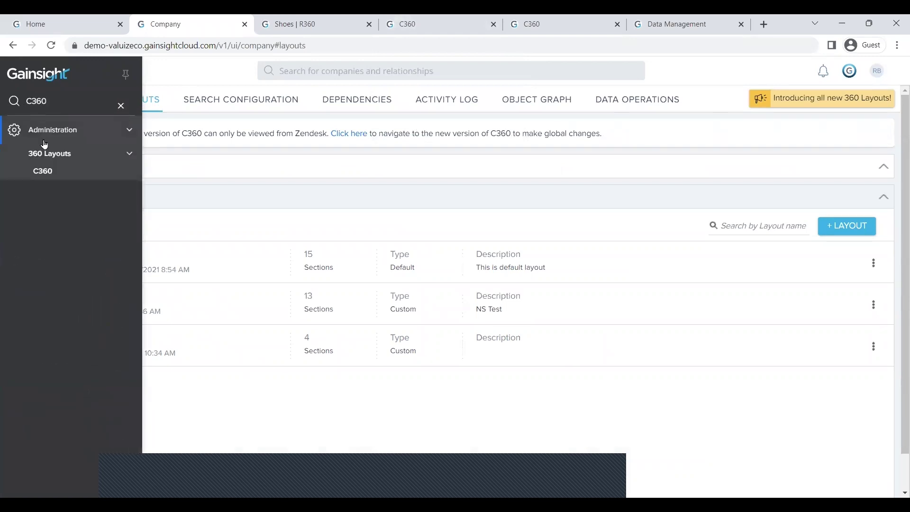
click(53, 170)
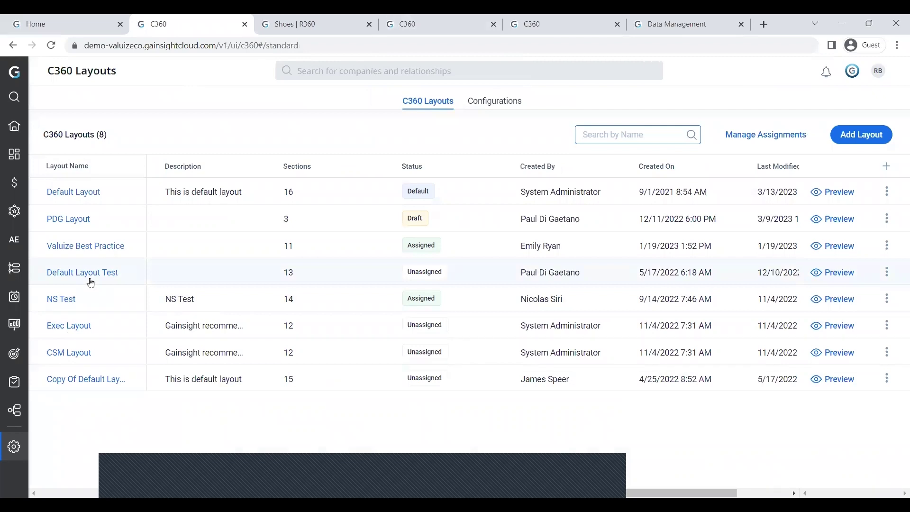
click(69, 197)
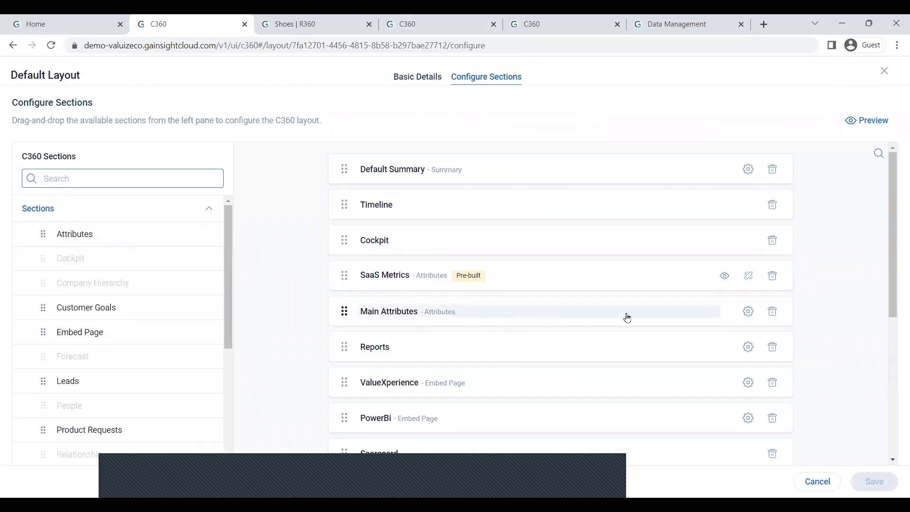
click(750, 317)
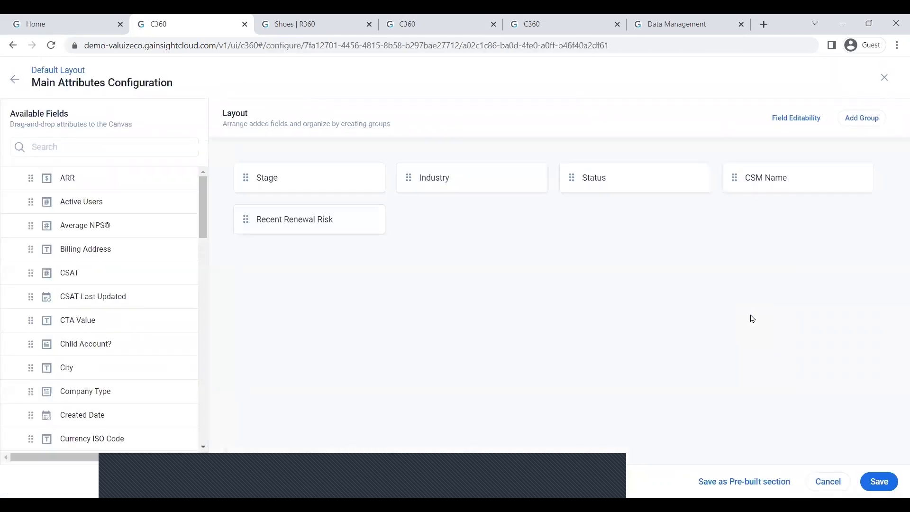
Browse the available fields and add the City field to the Main Attributes layout
click(55, 147)
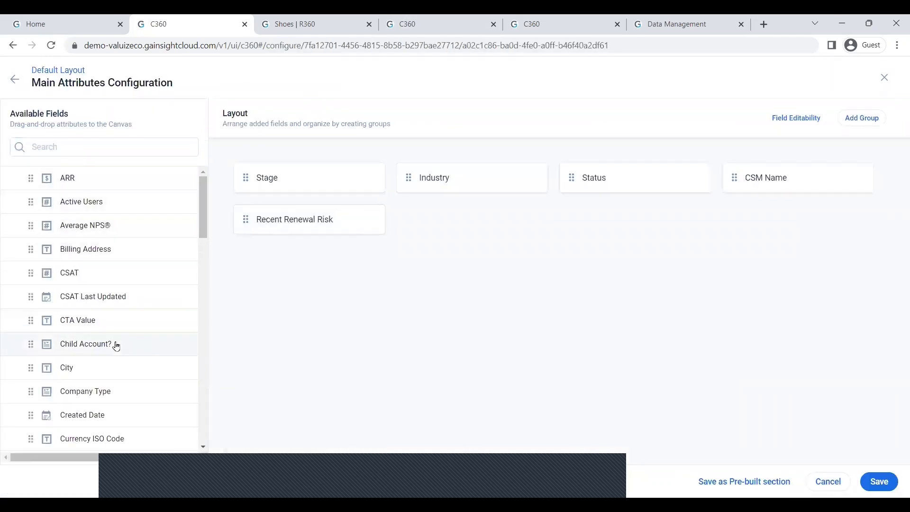
drag(211, 199, 71, 247)
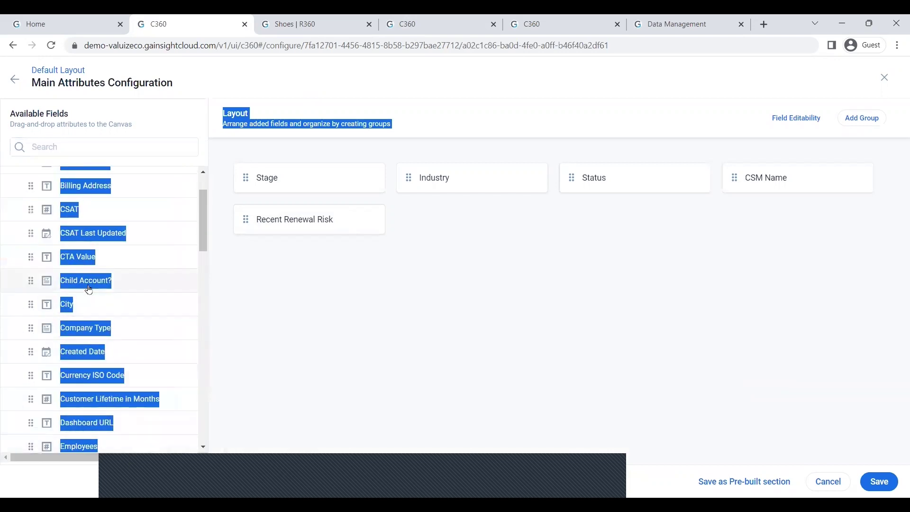
drag(68, 307, 500, 434)
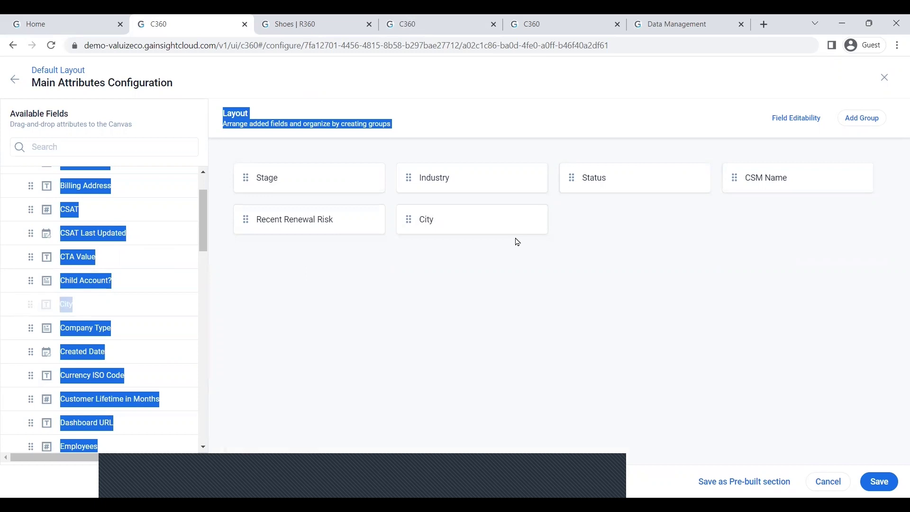
drag(211, 231, 211, 445)
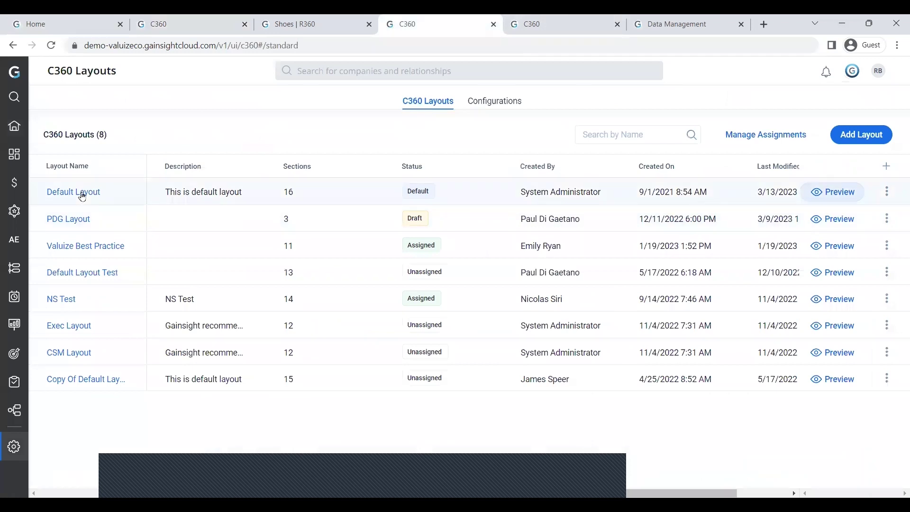
Examine the PowerBi embed page configuration in the Default Layout and close it without saving
click(94, 191)
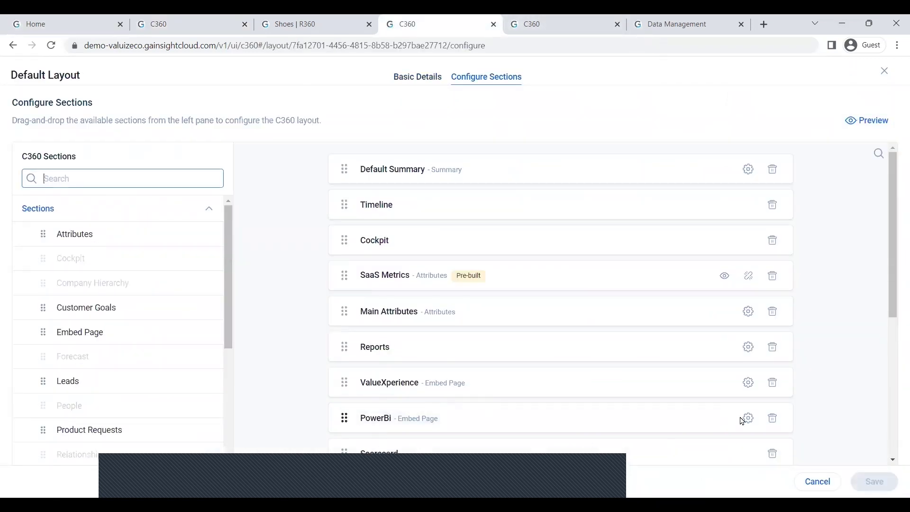
click(748, 419)
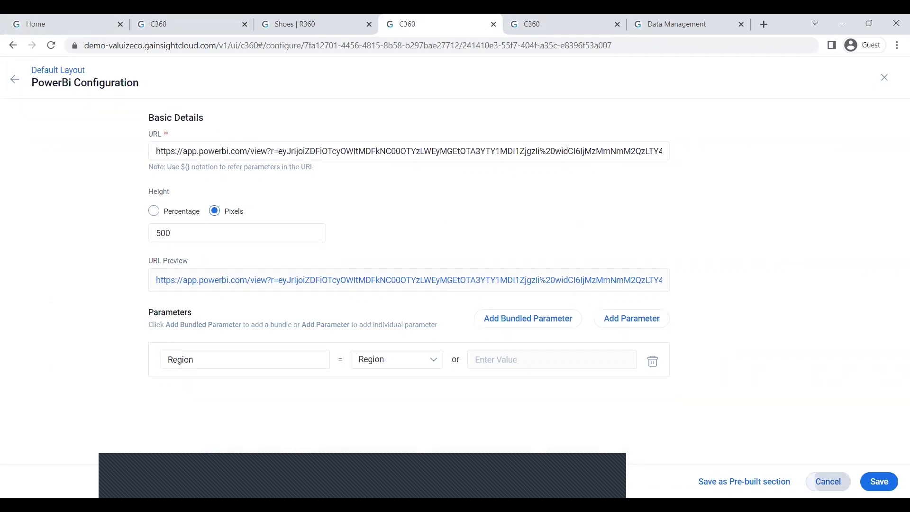
click(828, 481)
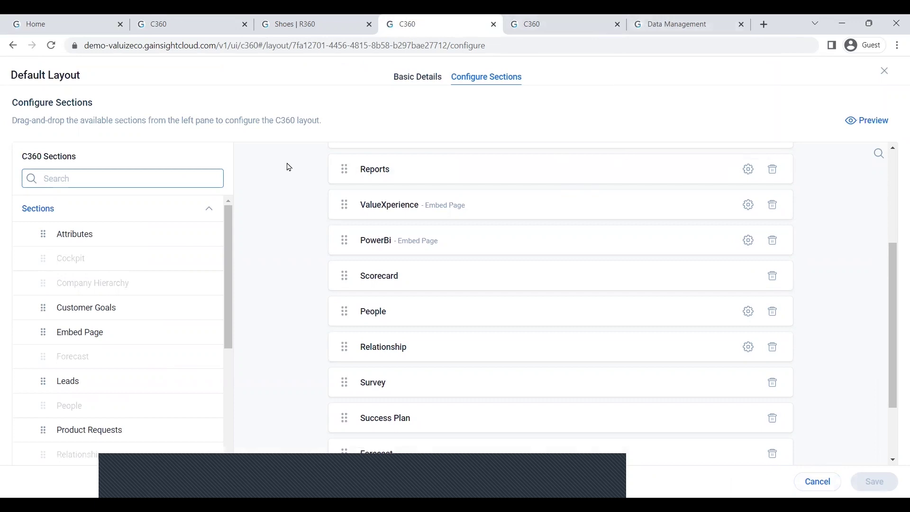
Search Data Management for the Company object, open it and review its list of fields
click(658, 27)
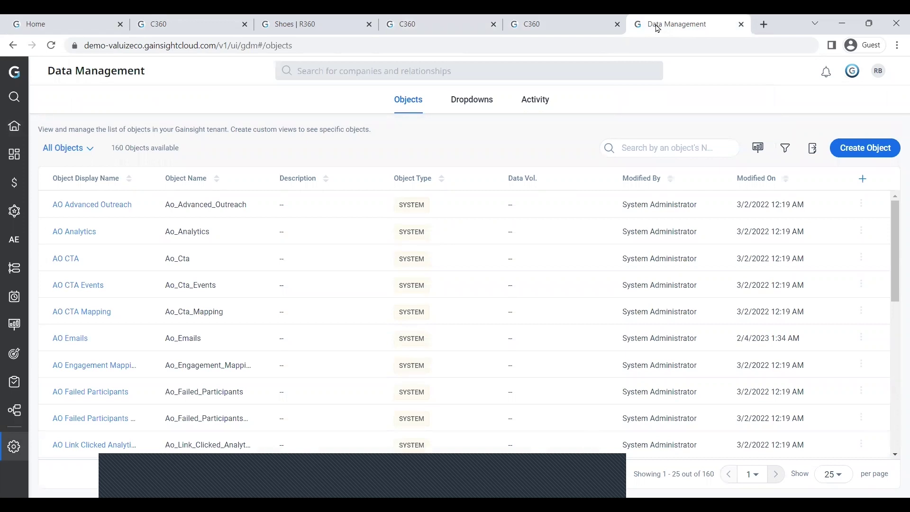
click(642, 148)
text(c)
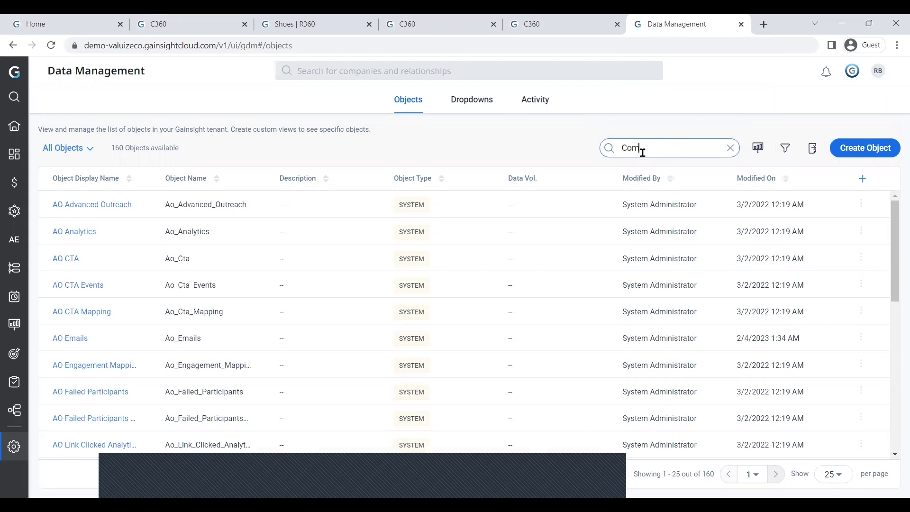
text(ompany)
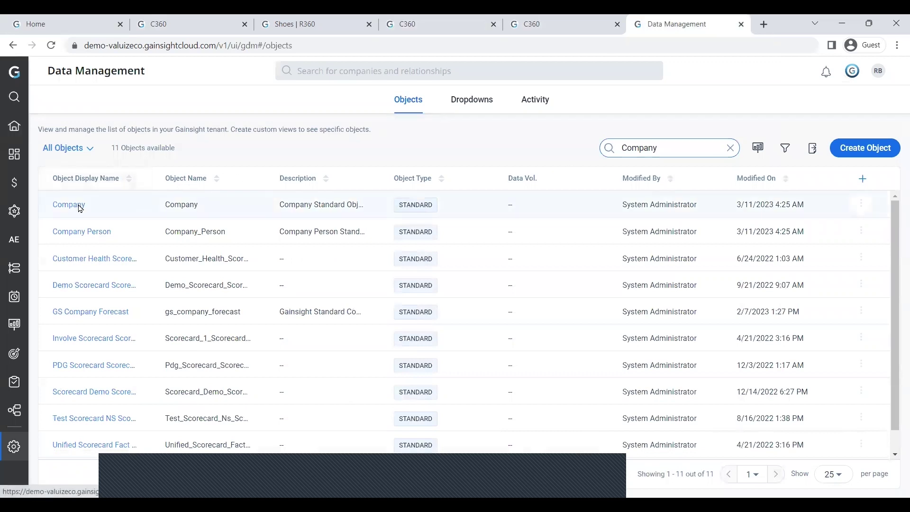
click(80, 209)
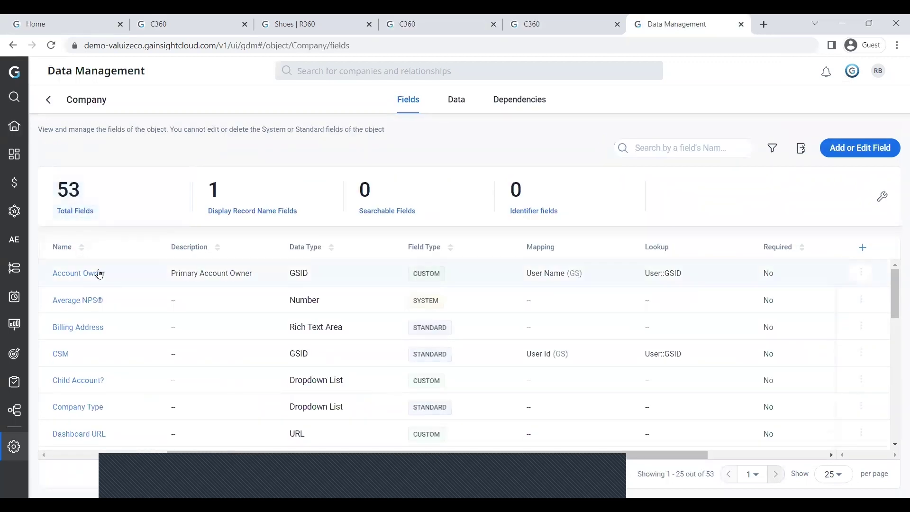
scroll(99, 302, down, 1)
scroll(99, 302, down, 10)
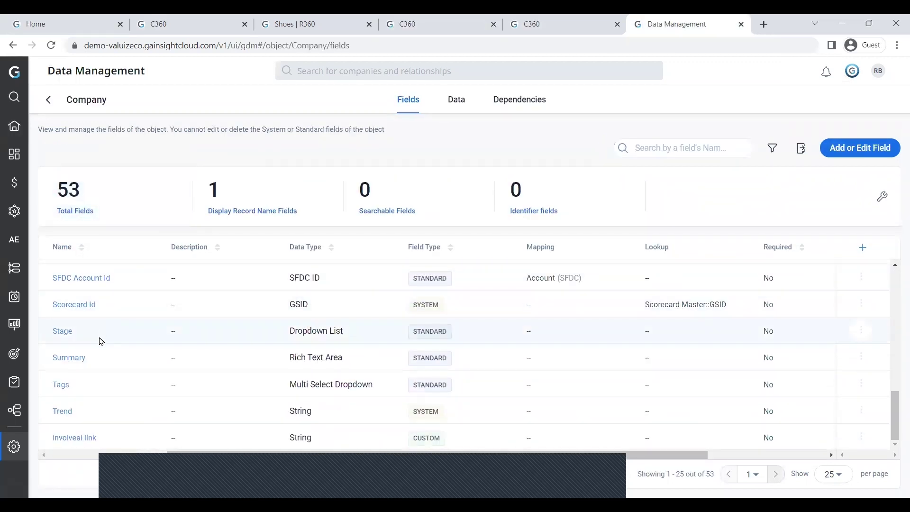
scroll(91, 398, up, 5)
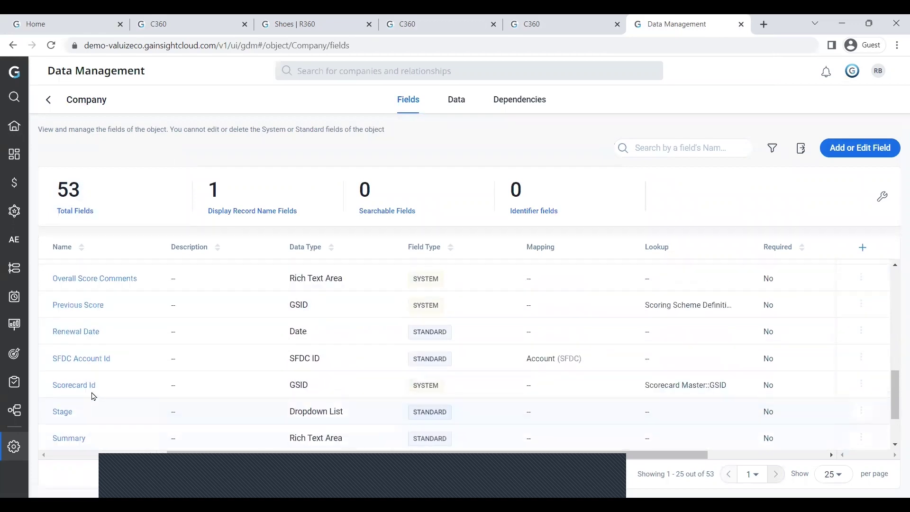
scroll(92, 395, up, 2)
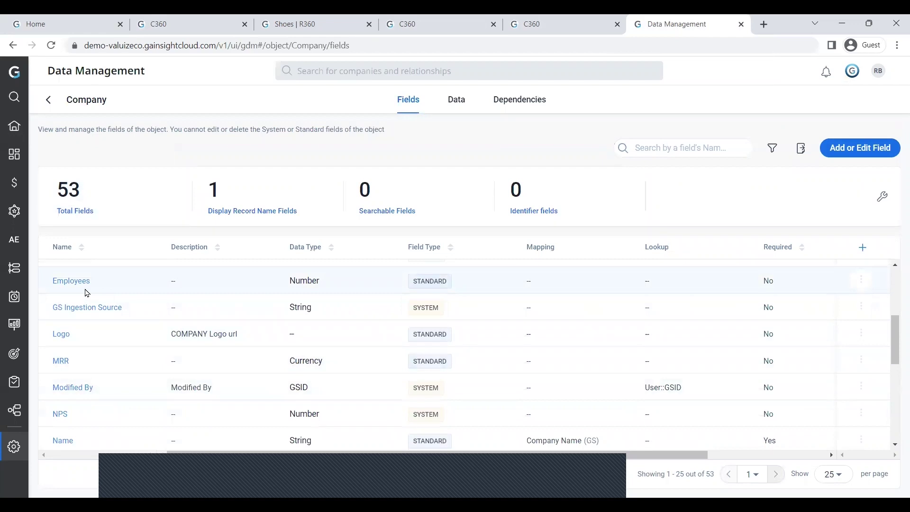
View the Company object's data records and clear the "socks" search filter
click(456, 108)
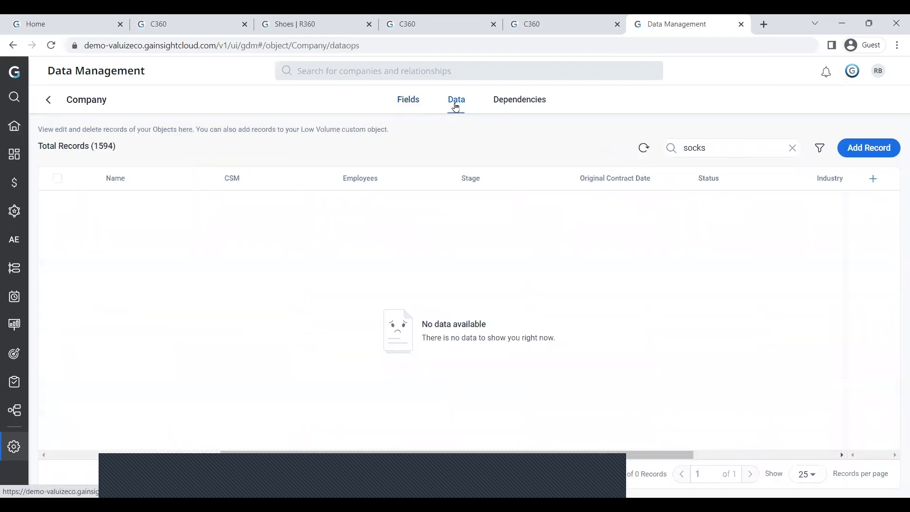
click(733, 146)
key(BackSpace)
key(BackSpace)
key(BackSpace)
key(BackSpace)
key(BackSpace)
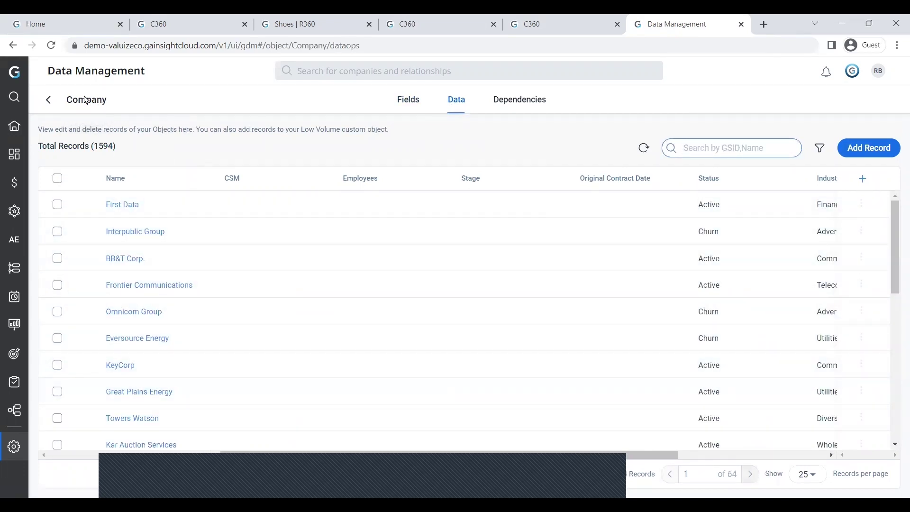
Return to the object list, search for "Relation", open the Relationship object and review its fields, including Company Id
click(48, 101)
click(731, 148)
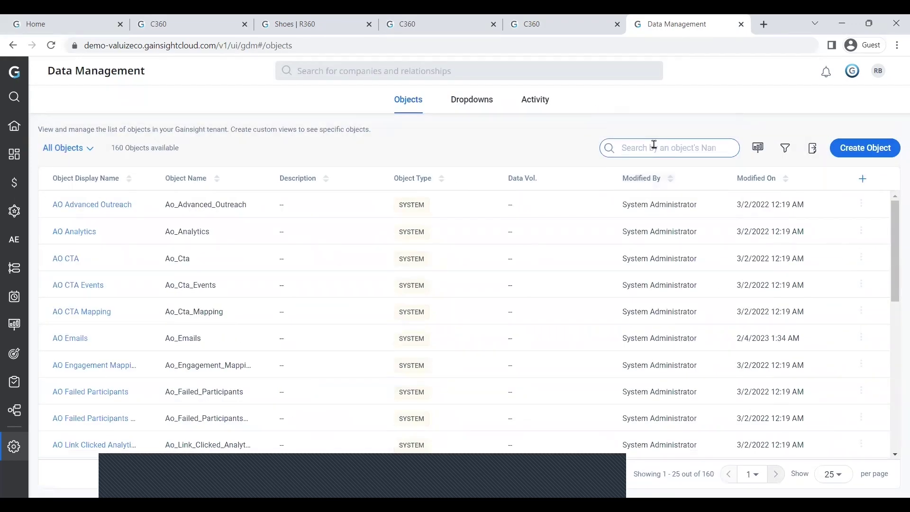
text(Relation)
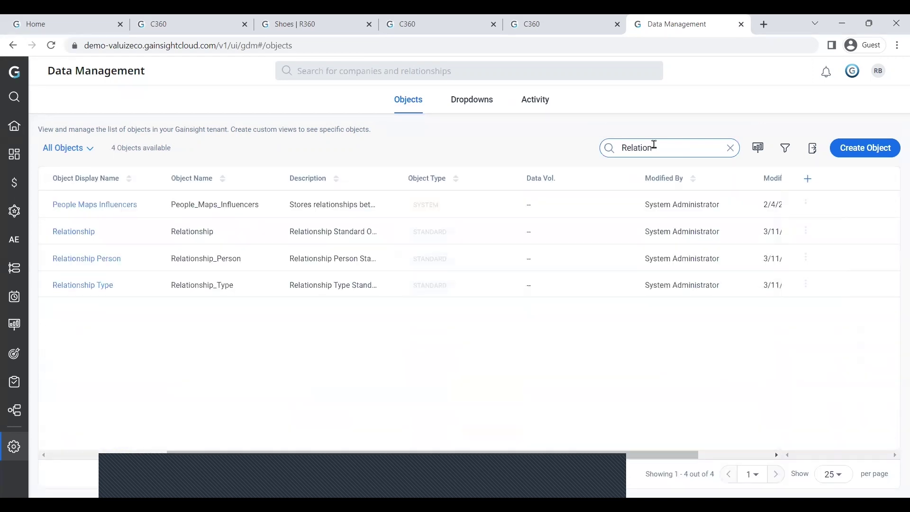
click(92, 235)
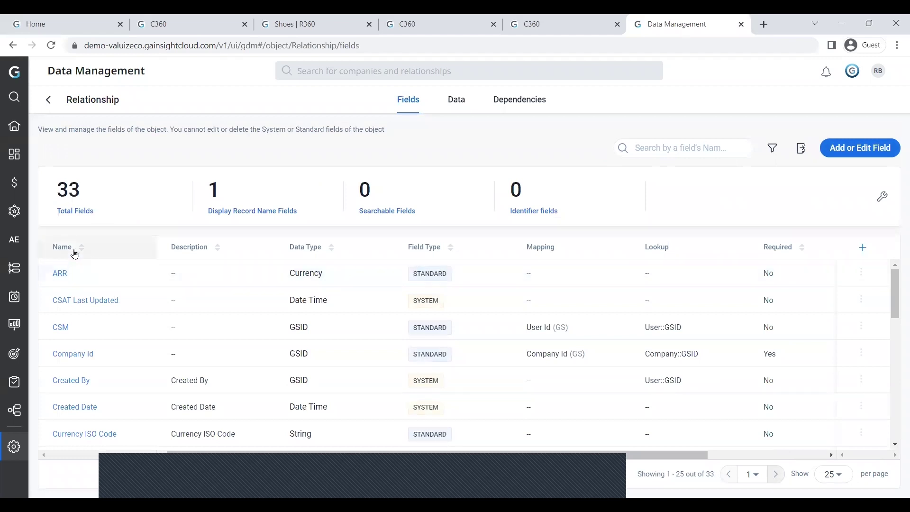
scroll(87, 332, down, 8)
scroll(100, 381, down, 4)
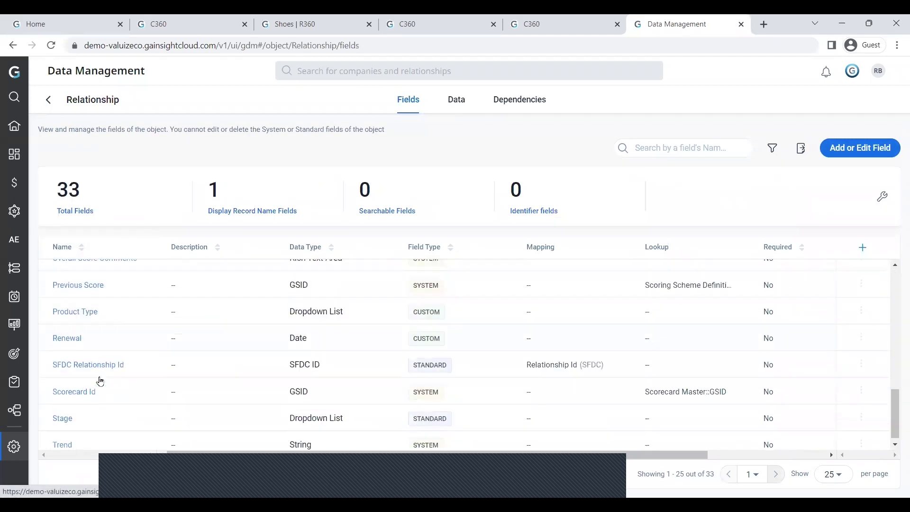
scroll(101, 381, up, 8)
scroll(101, 381, up, 3)
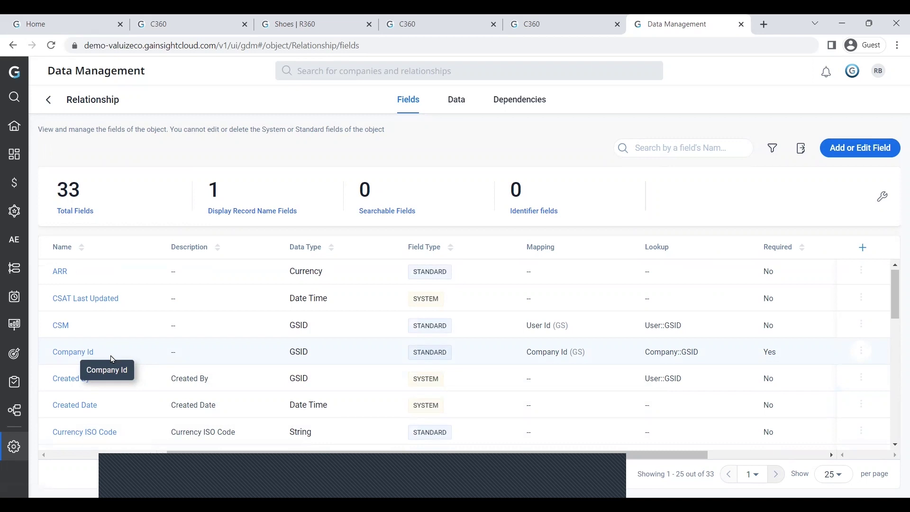
Search the Relationship object's data records for "shoes"
click(456, 100)
click(700, 152)
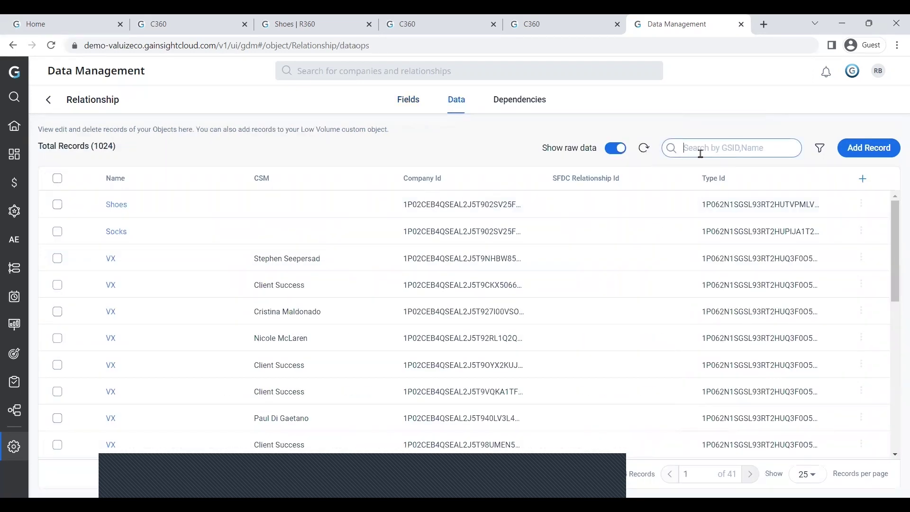
text(shoes)
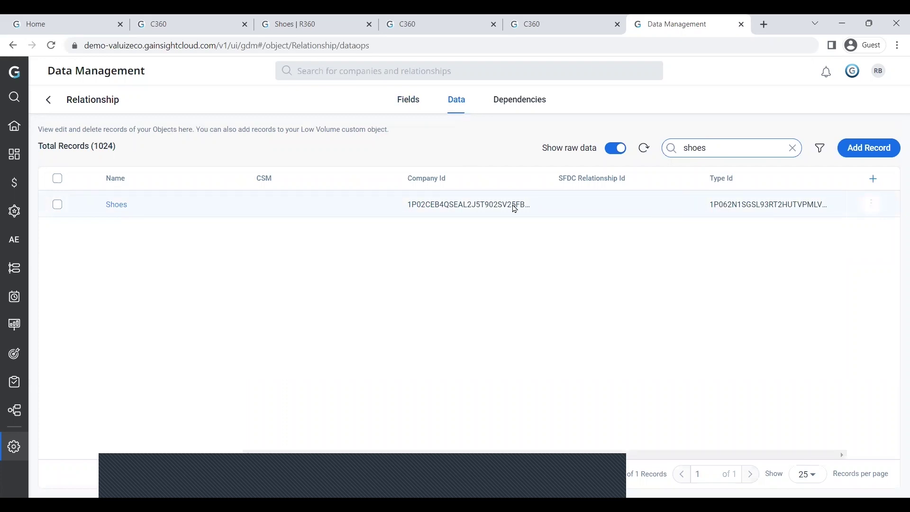
Permanently delete the Shoes relationship record together with all eight types of dependent data
click(57, 205)
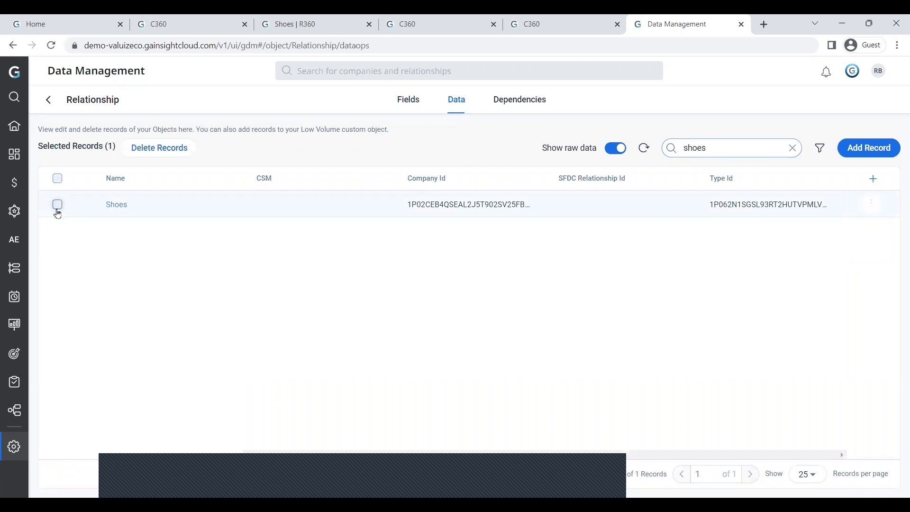
click(188, 154)
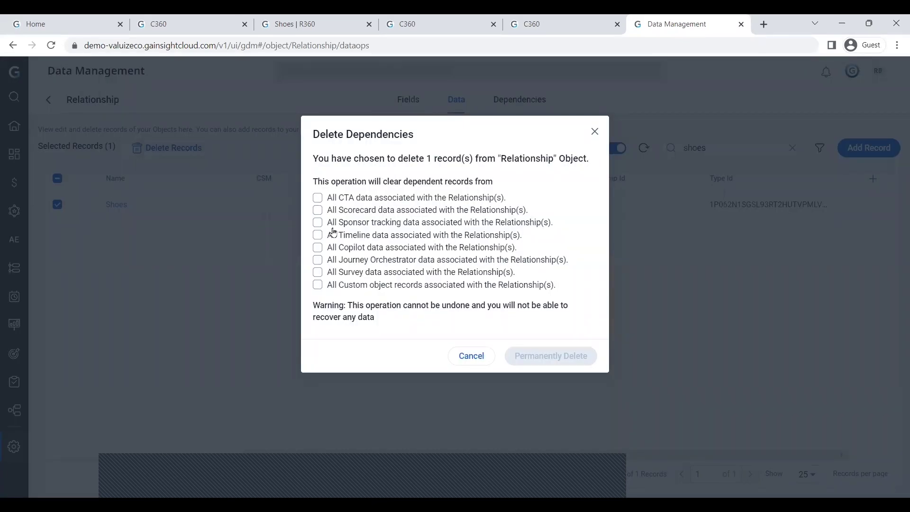
click(318, 197)
click(317, 210)
click(317, 223)
click(317, 236)
click(318, 248)
click(318, 261)
click(318, 272)
click(318, 285)
click(579, 363)
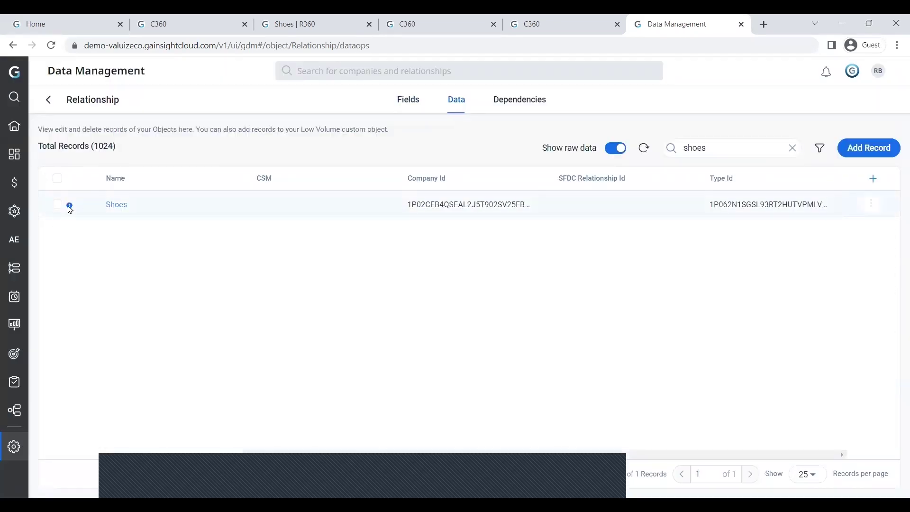
From the Shoes R360, open the parent company Nike, Inc.'s C360 and show its Relationship section
mouse_move(70, 207)
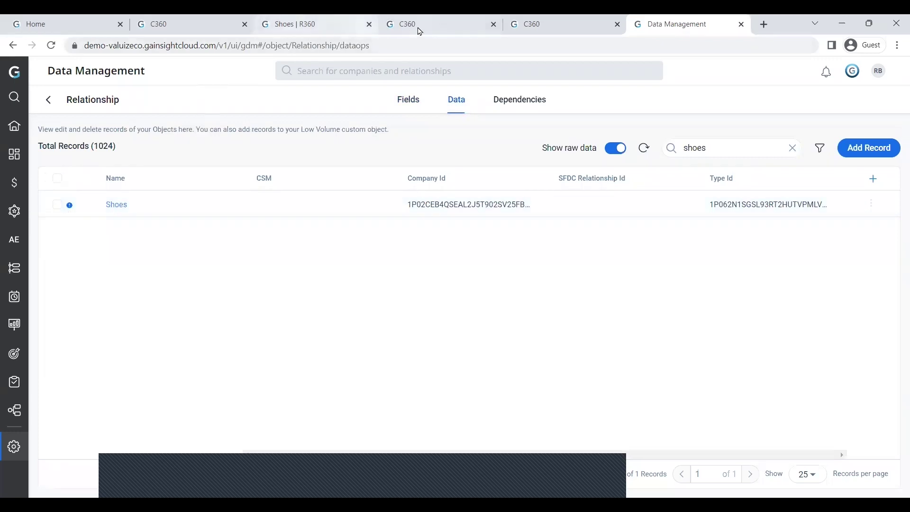
click(325, 25)
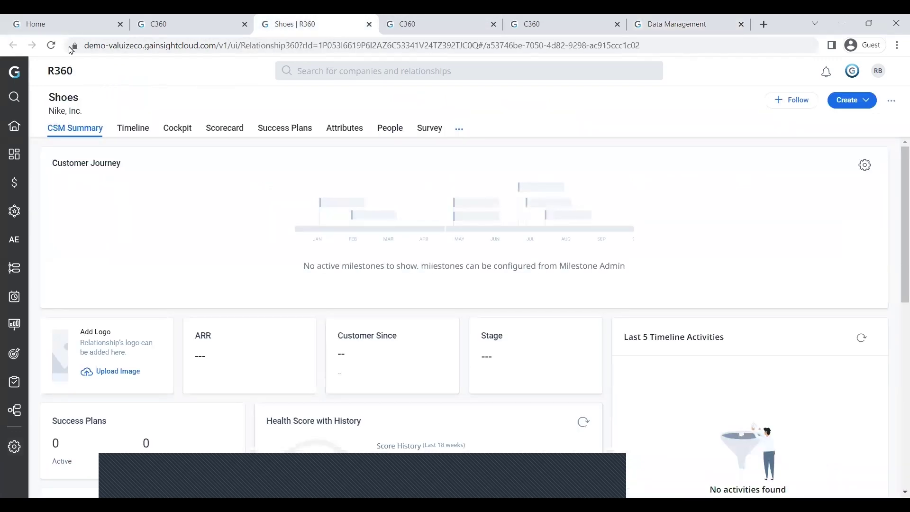
click(63, 112)
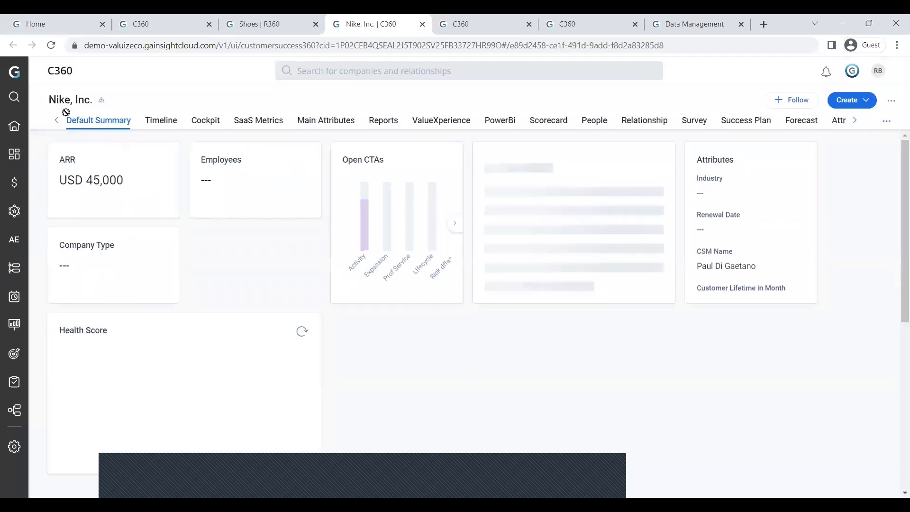
click(649, 122)
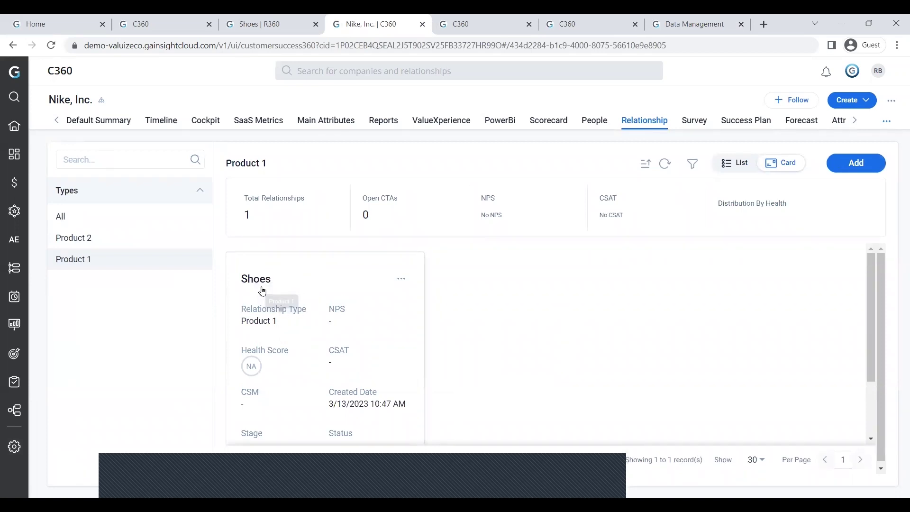
Permanently delete the Shoes relationship from Nike, Inc.'s Product 1 relationships, and return to the Relationship object's records in Data Management
click(687, 30)
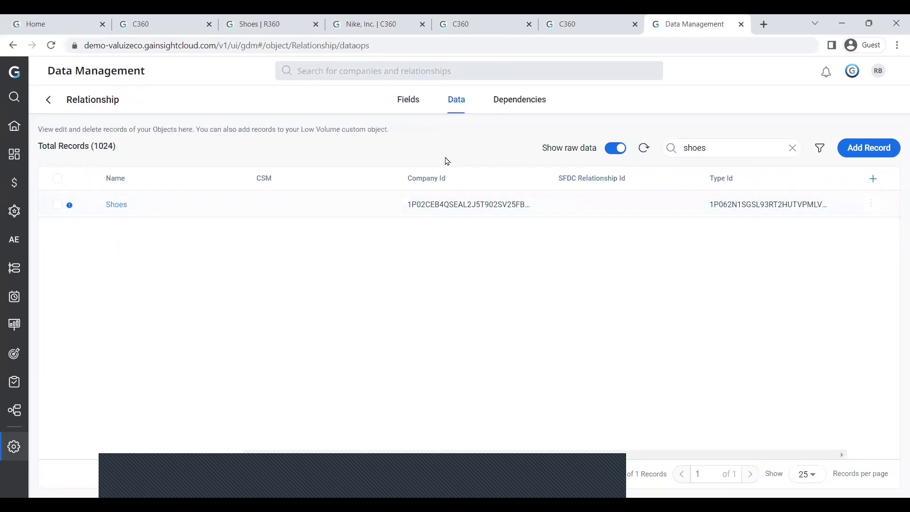
click(387, 28)
click(402, 279)
click(416, 319)
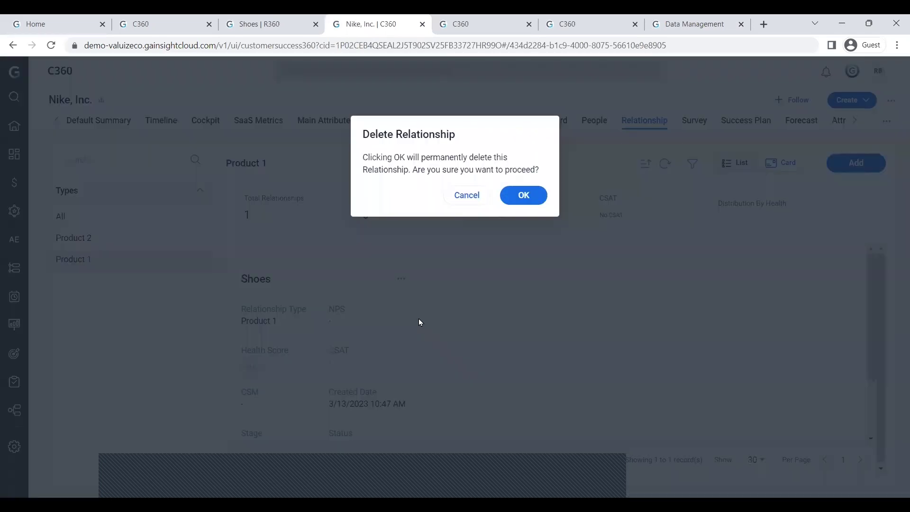
click(524, 195)
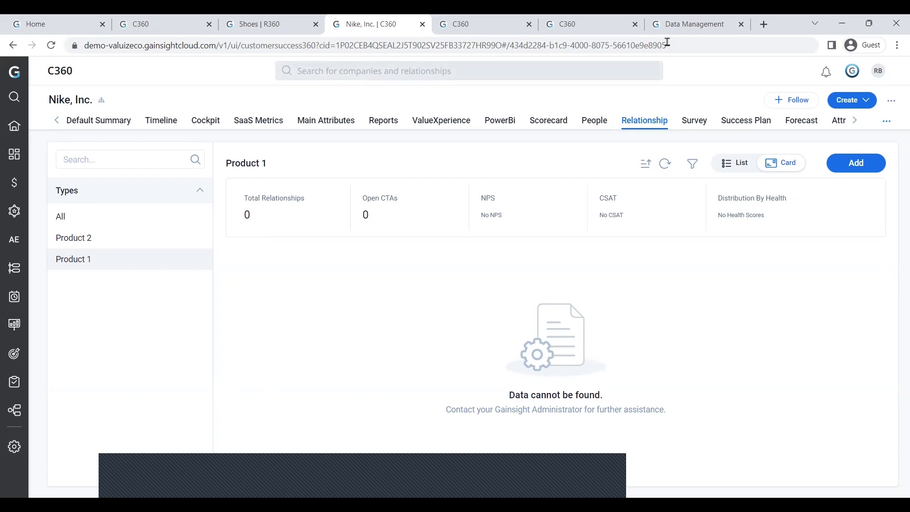
click(682, 27)
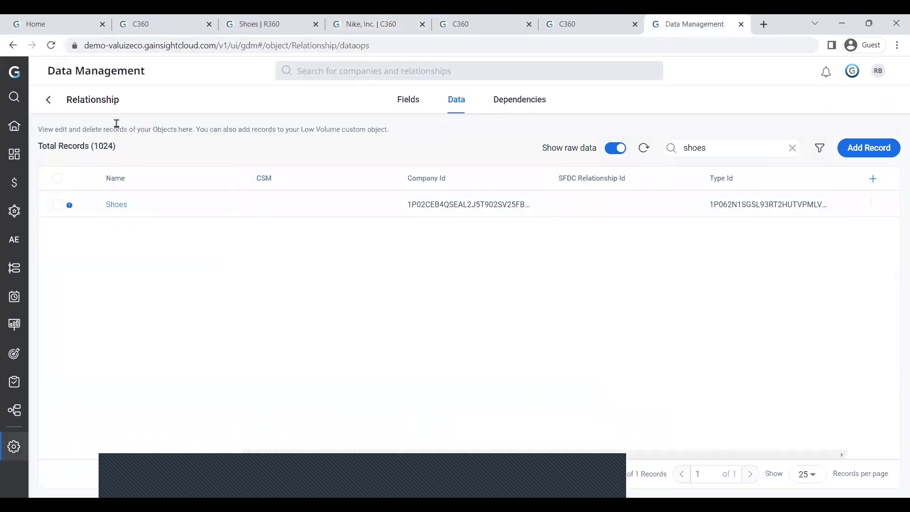